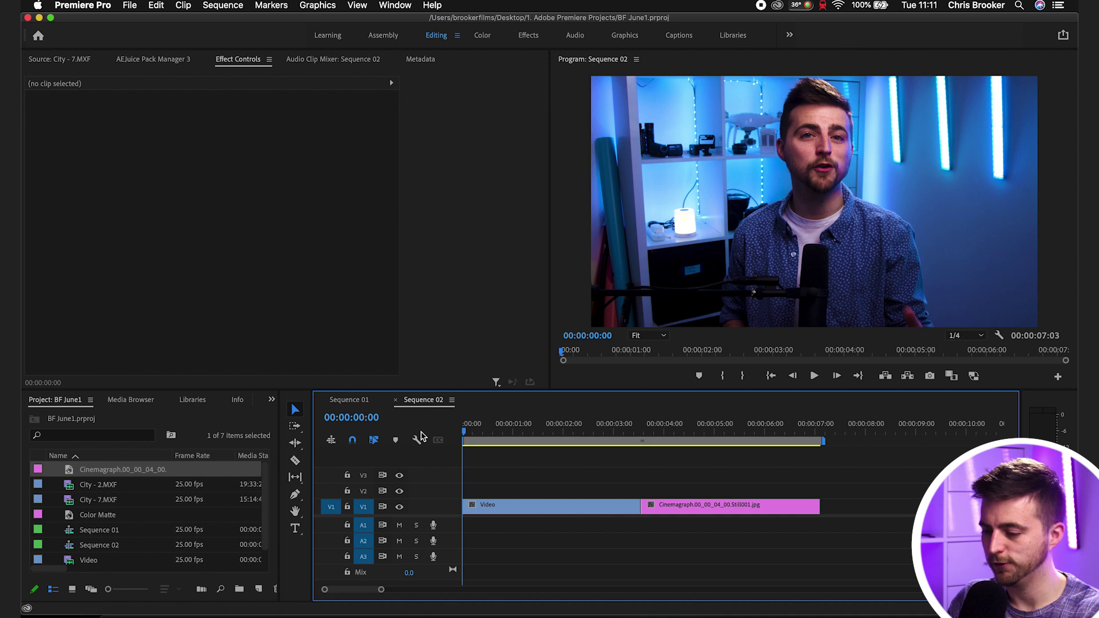
Preview the sequence, scrubbing between the talking-head and coffee-pouring shots.
{"action": "key", "text": "space"}
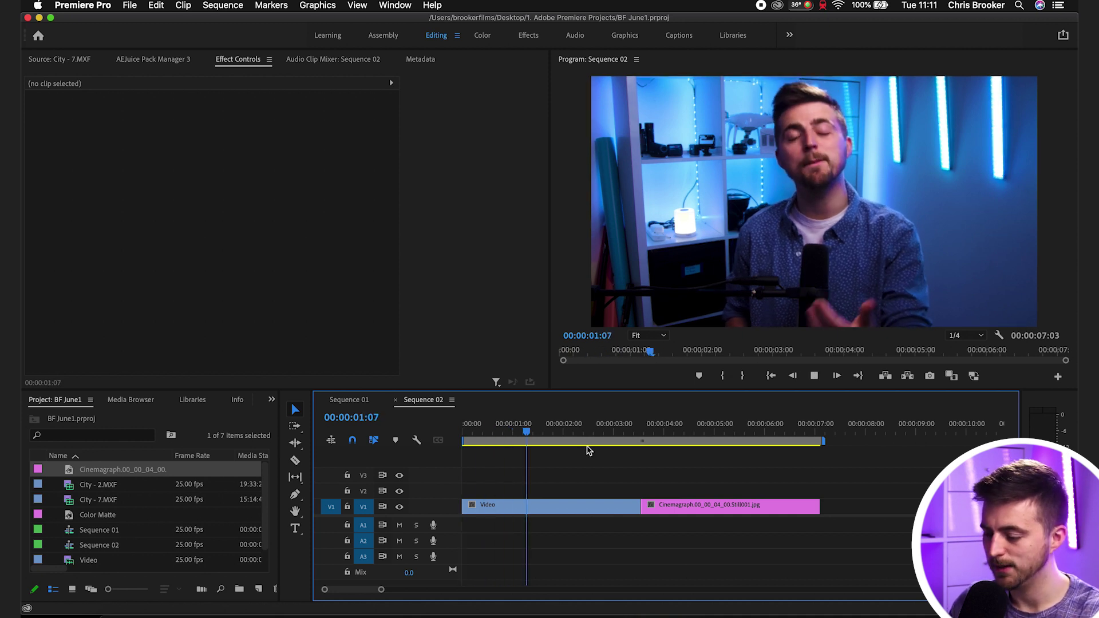
{"action": "key", "text": "space"}
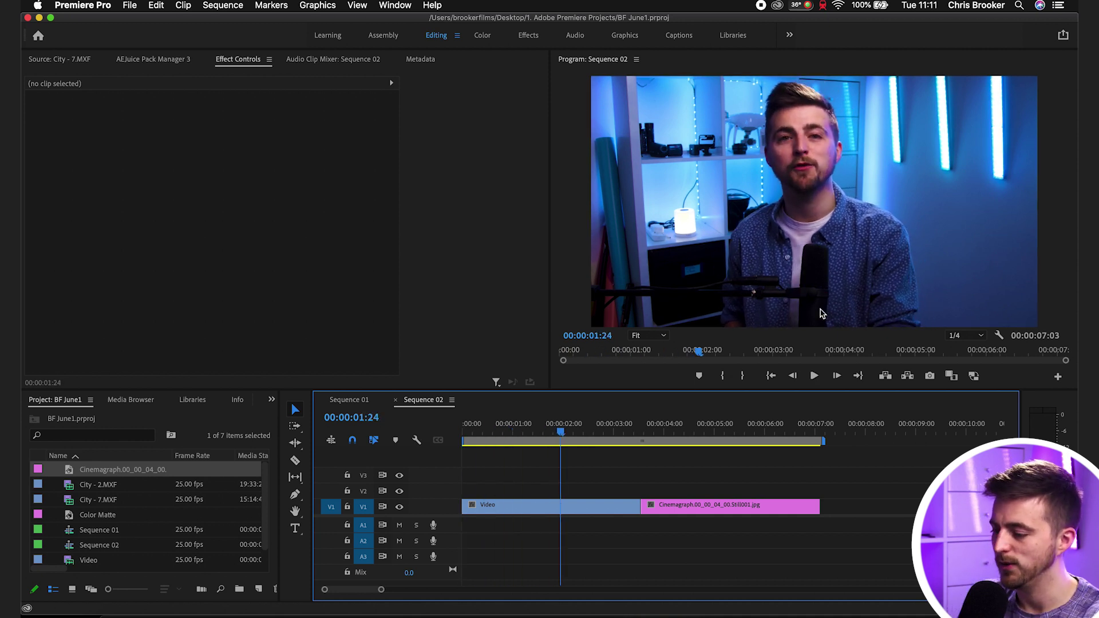
{"action": "left_click_drag", "start_coordinate": [645, 429], "coordinate": [674, 428]}
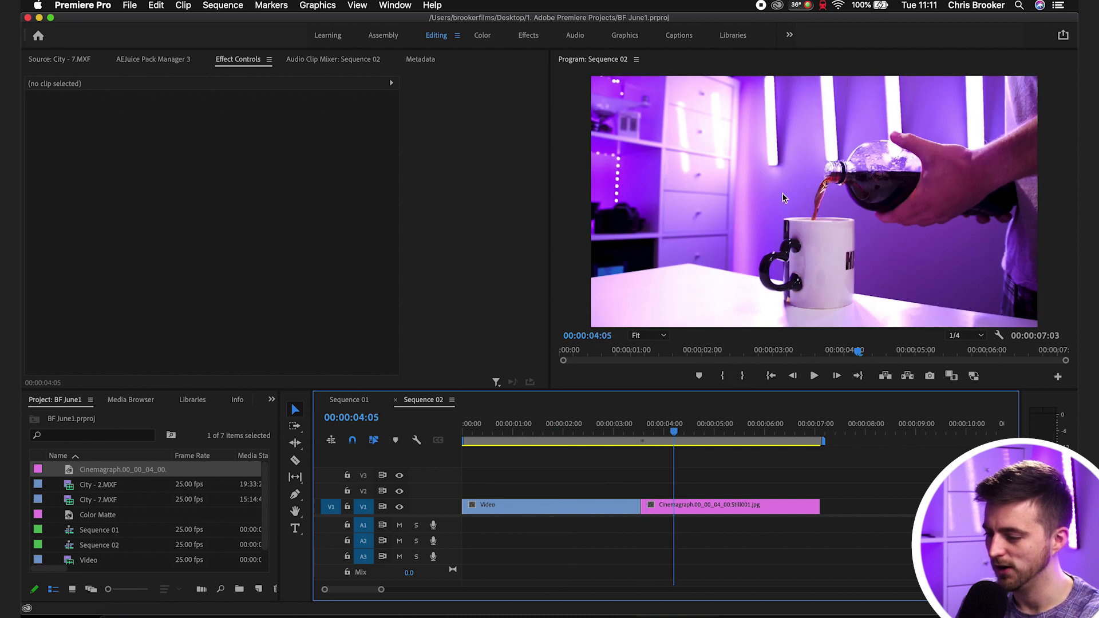
{"action": "left_click_drag", "start_coordinate": [467, 428], "coordinate": [534, 429]}
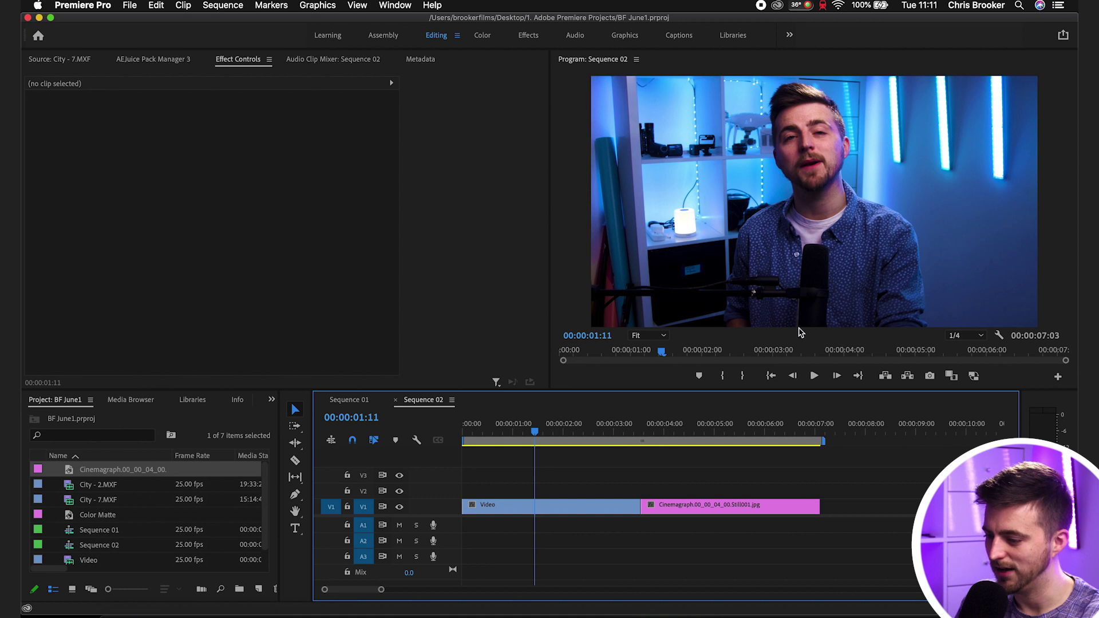
{"action": "left_click_drag", "start_coordinate": [667, 428], "coordinate": [699, 428]}
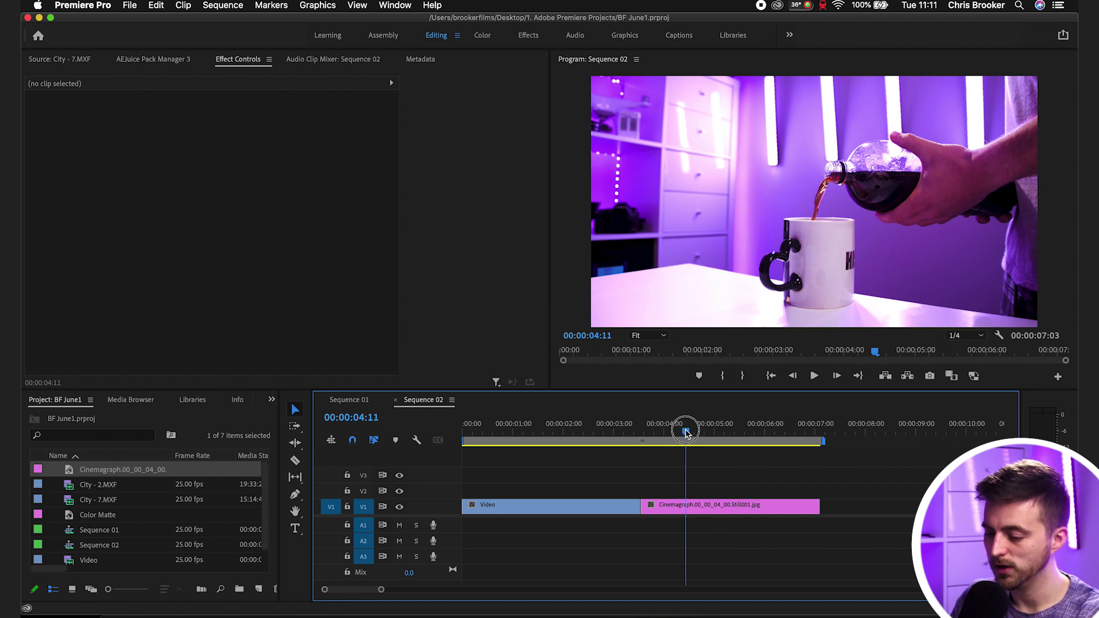
{"action": "left_click_drag", "start_coordinate": [690, 429], "coordinate": [498, 429]}
Move the Video clip to V2 and slide the Cinemagraph still to 00:00:00 beneath it.
{"action": "left_click", "coordinate": [491, 515]}
{"action": "left_click_drag", "start_coordinate": [491, 515], "coordinate": [491, 490]}
{"action": "left_click_drag", "start_coordinate": [698, 513], "coordinate": [511, 511]}
{"action": "left_click", "coordinate": [570, 495]}
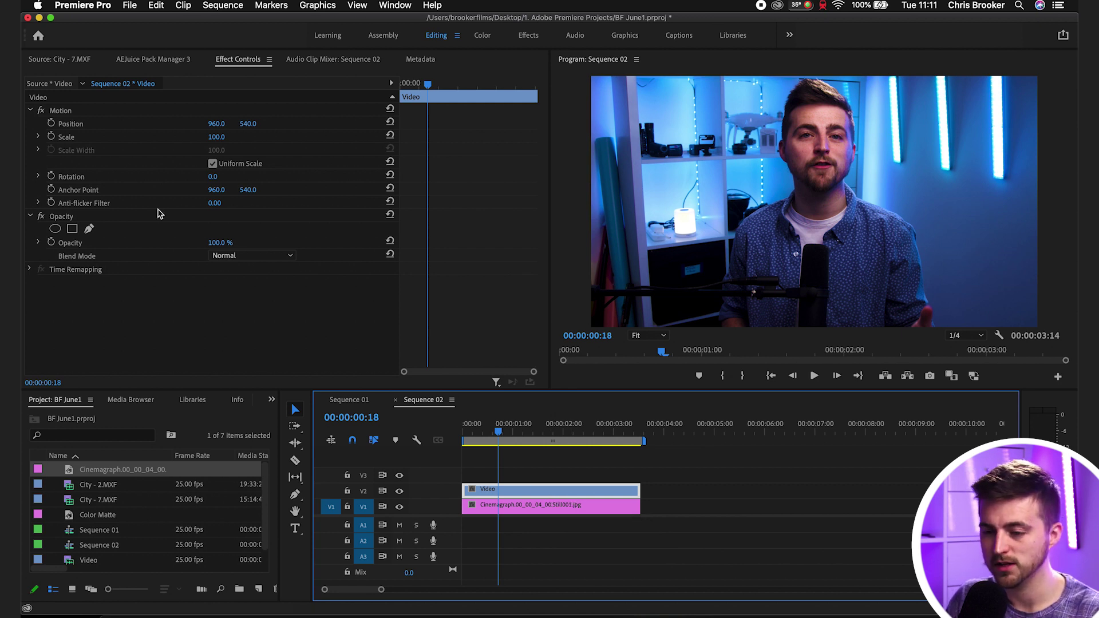
Add an Opacity ellipse mask with feather 0 and expansion 142, centred on the presenter's face.
{"action": "left_click", "coordinate": [241, 63]}
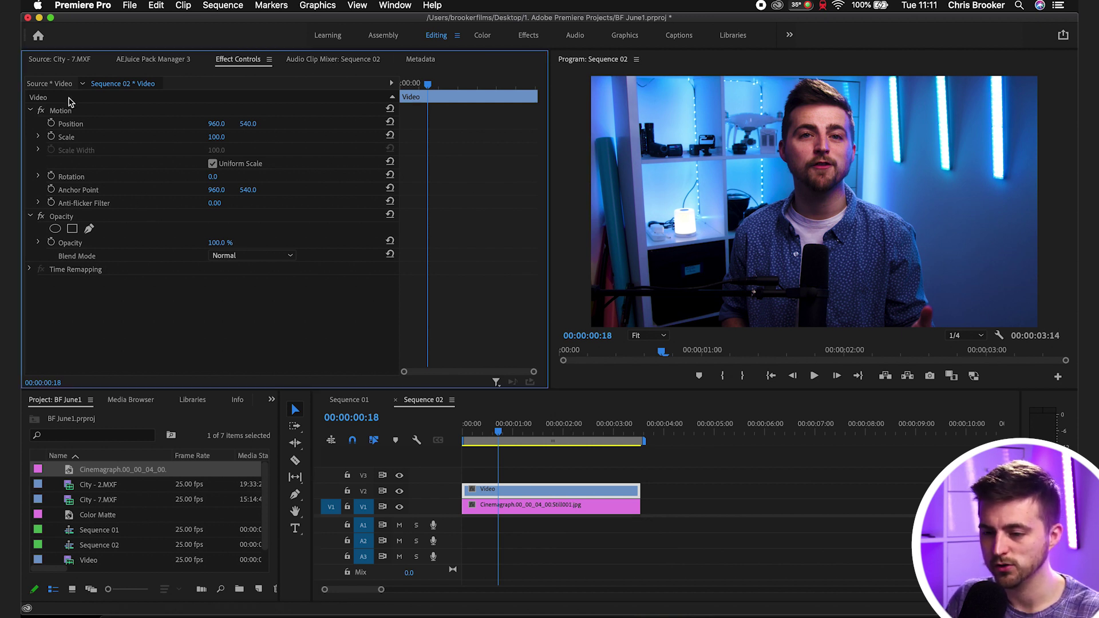
{"action": "left_click", "coordinate": [63, 216]}
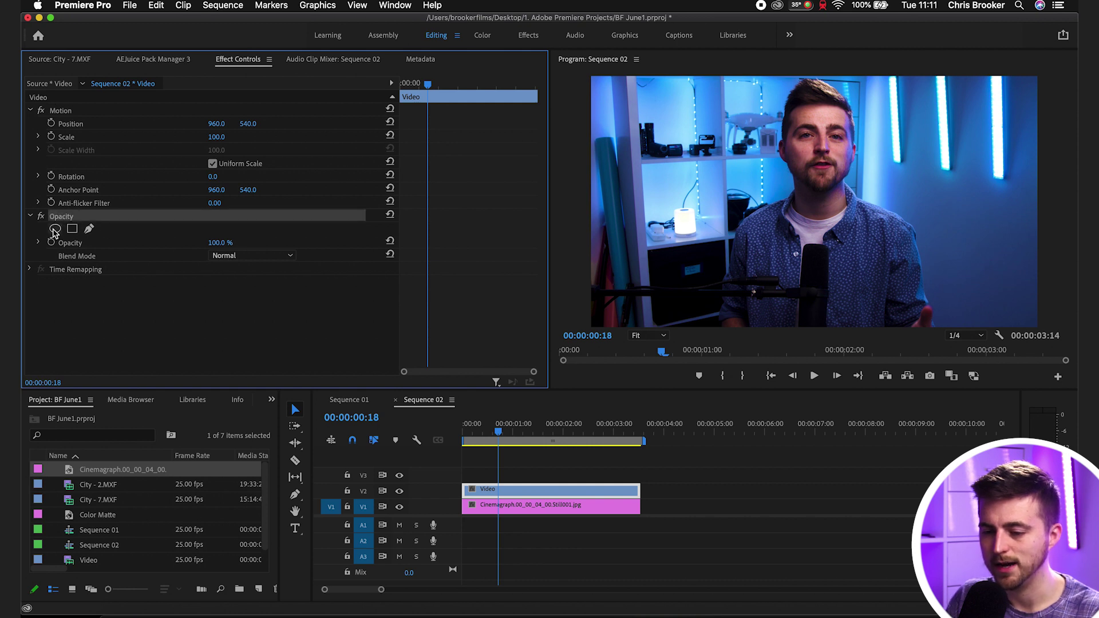
{"action": "left_click", "coordinate": [55, 230]}
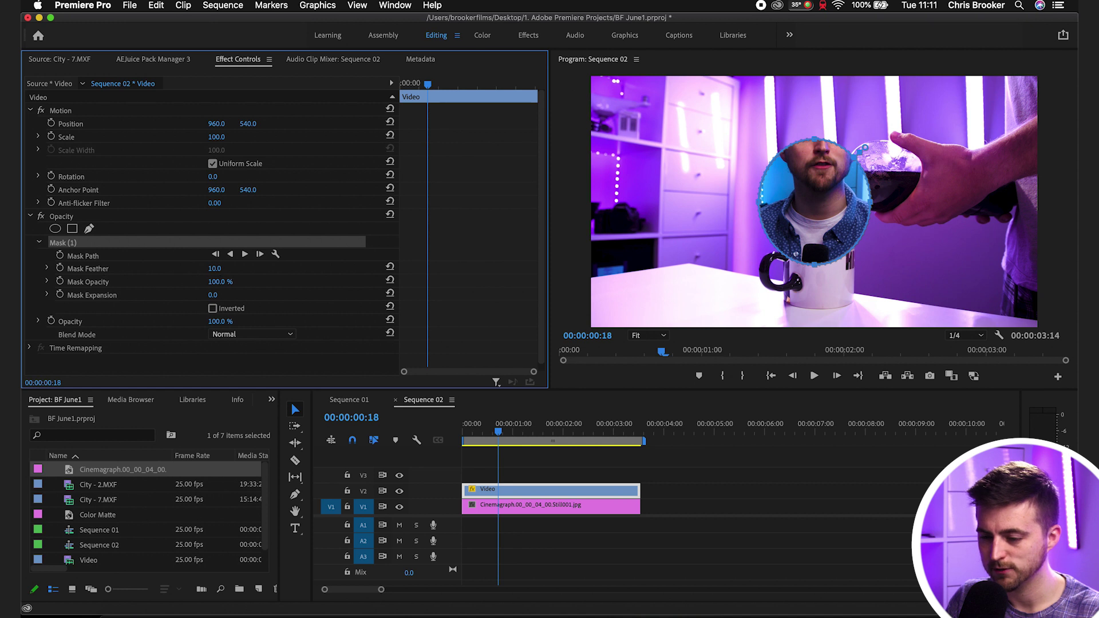
{"action": "left_click_drag", "start_coordinate": [214, 268], "coordinate": [189, 268]}
{"action": "left_click_drag", "start_coordinate": [802, 155], "coordinate": [803, 106]}
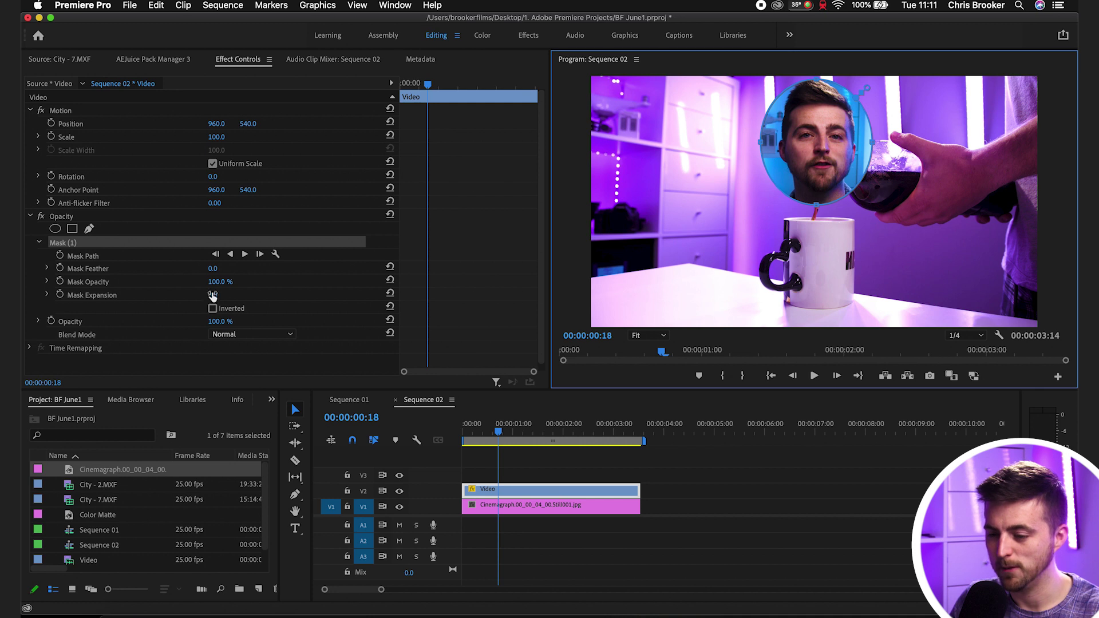
{"action": "left_click_drag", "start_coordinate": [213, 295], "coordinate": [225, 295]}
{"action": "left_click_drag", "start_coordinate": [819, 143], "coordinate": [818, 176]}
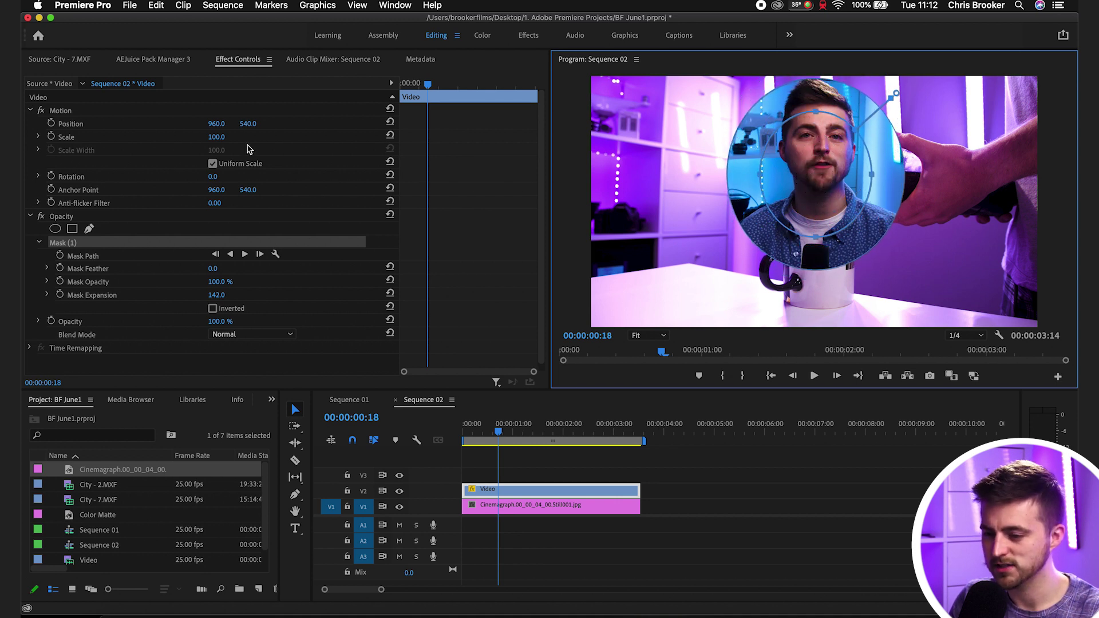
Scale the face circle to 57 and position it at 249, 907.
{"action": "left_click_drag", "start_coordinate": [224, 137], "coordinate": [92, 132]}
{"action": "left_click", "coordinate": [209, 124]}
{"action": "left_click_drag", "start_coordinate": [248, 124], "coordinate": [306, 124]}
Preview the sequence from the start to check the lower-left circle.
{"action": "left_click", "coordinate": [424, 435]}
{"action": "key", "text": "Home"}
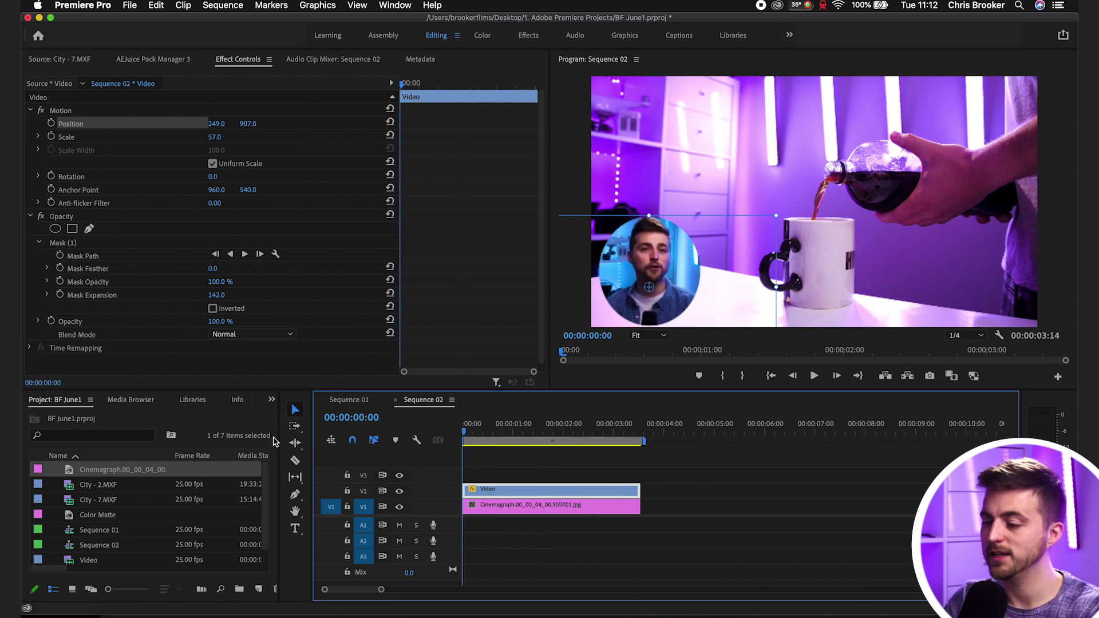
{"action": "key", "text": "space"}
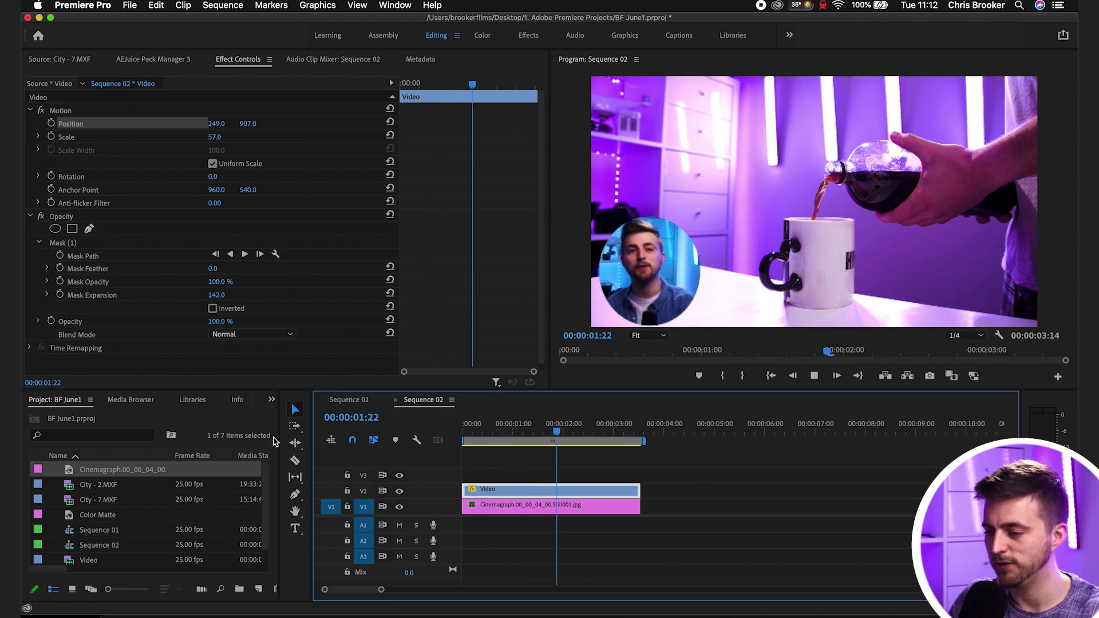
{"action": "key", "text": "space"}
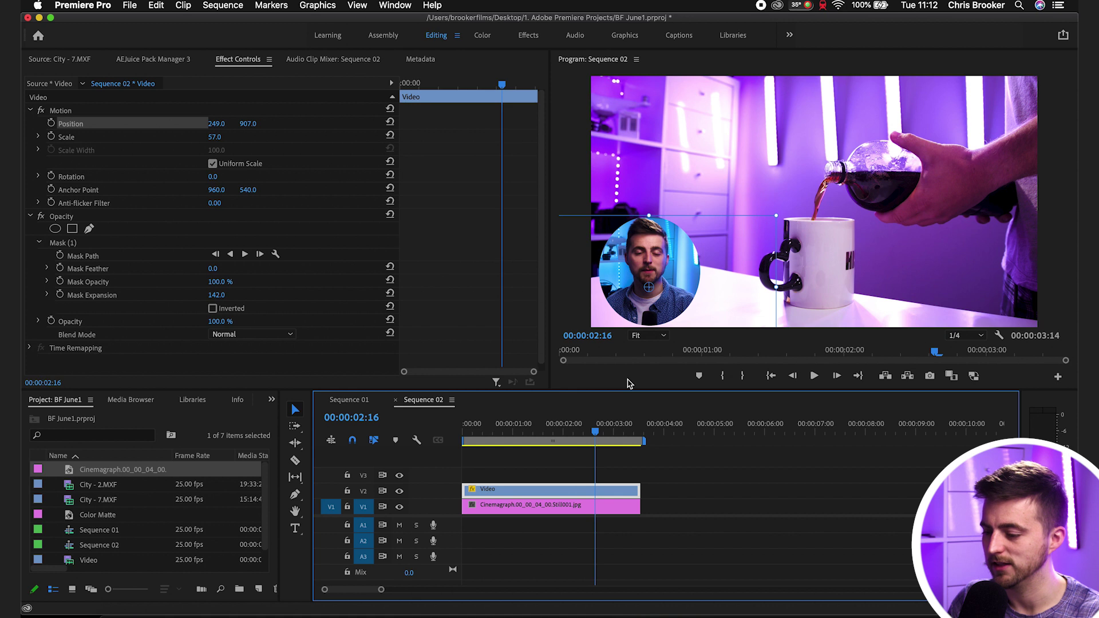
{"action": "key", "text": "space"}
{"action": "key", "text": "Home"}
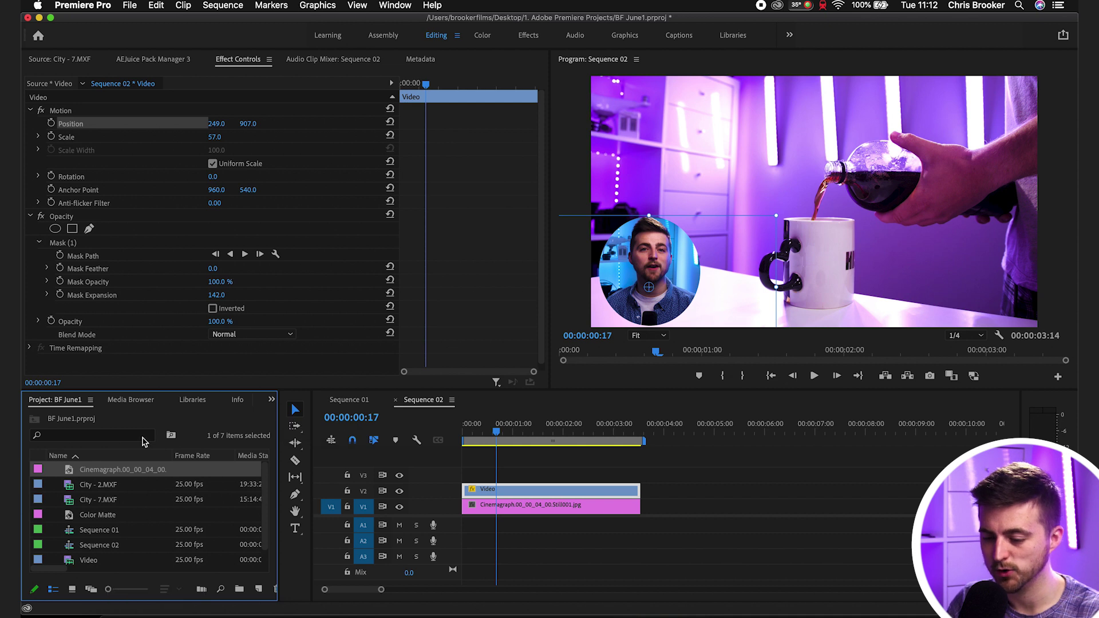
Create a 1920×1080 white (FFFFFF) Color Matte named 'Color Matte'.
{"action": "left_click", "coordinate": [259, 591]}
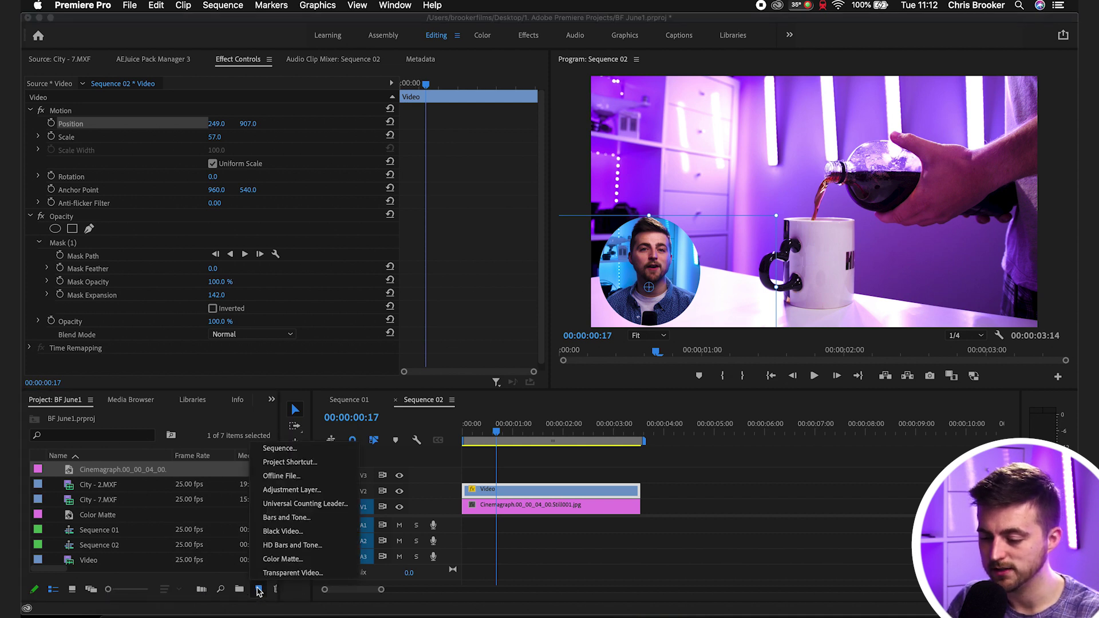
{"action": "left_click", "coordinate": [270, 564]}
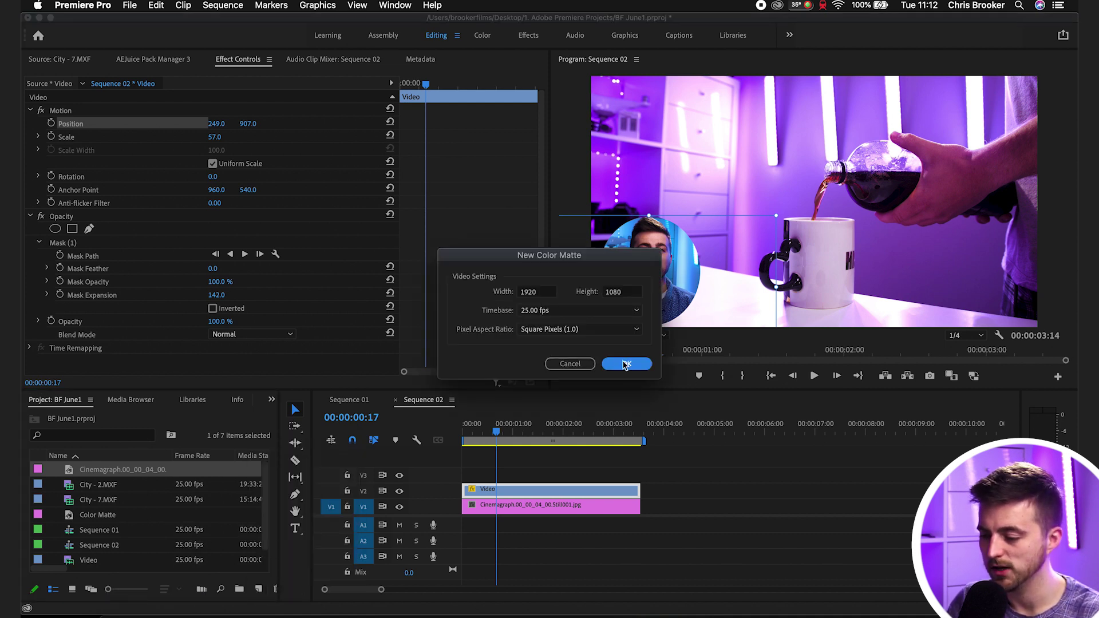
{"action": "left_click", "coordinate": [626, 365]}
{"action": "mouse_move", "coordinate": [465, 298]}
{"action": "left_mouse_down"}
{"action": "mouse_move", "coordinate": [466, 330]}
{"action": "mouse_move", "coordinate": [400, 400]}
{"action": "mouse_move", "coordinate": [373, 413]}
{"action": "mouse_move", "coordinate": [378, 421]}
{"action": "left_mouse_up"}
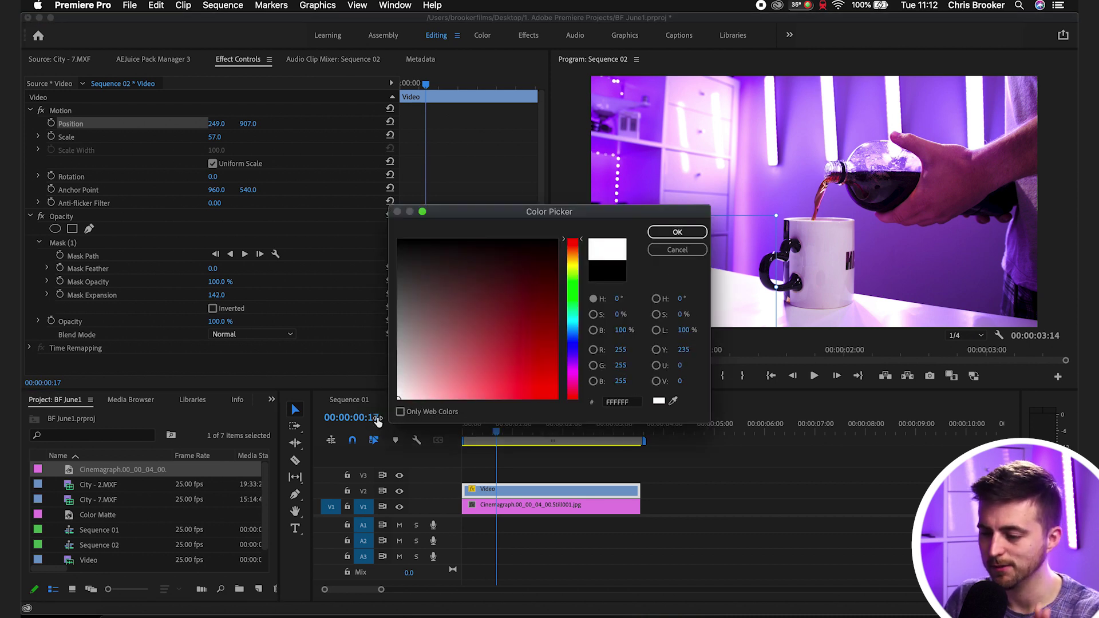
{"action": "left_click", "coordinate": [678, 232]}
{"action": "key", "text": "Return"}
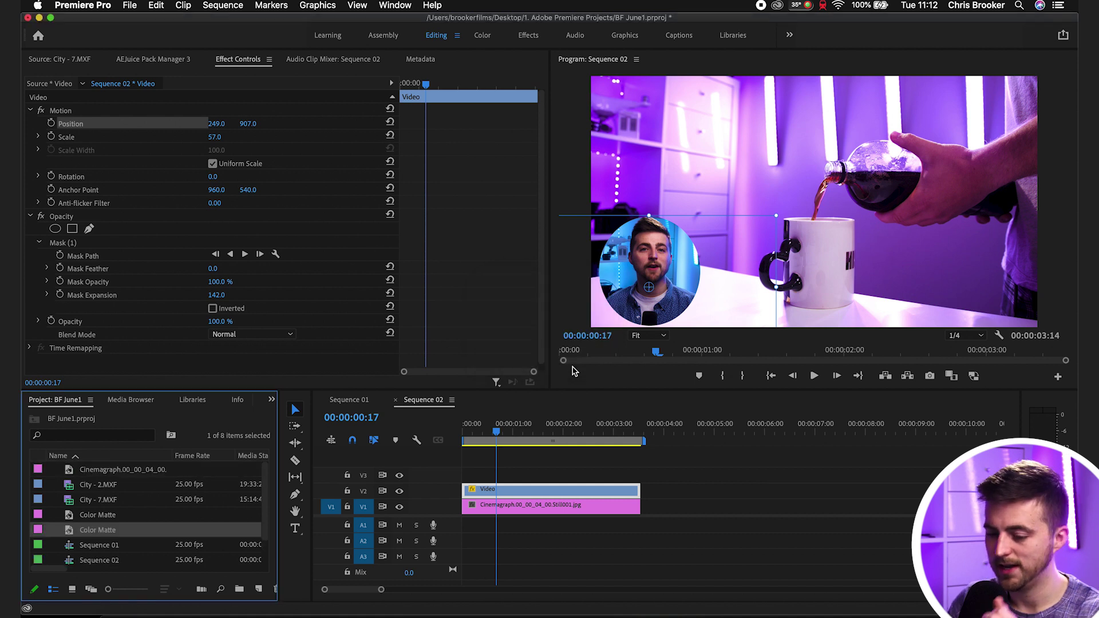
Place the Color Matte on V2 and move the Video clip up to V3.
{"action": "left_click", "coordinate": [131, 529]}
{"action": "left_click_drag", "start_coordinate": [131, 529], "coordinate": [578, 476]}
{"action": "left_click_drag", "start_coordinate": [750, 493], "coordinate": [520, 490]}
Razor the matte where the other clips end and delete the excess piece.
{"action": "key", "text": "c"}
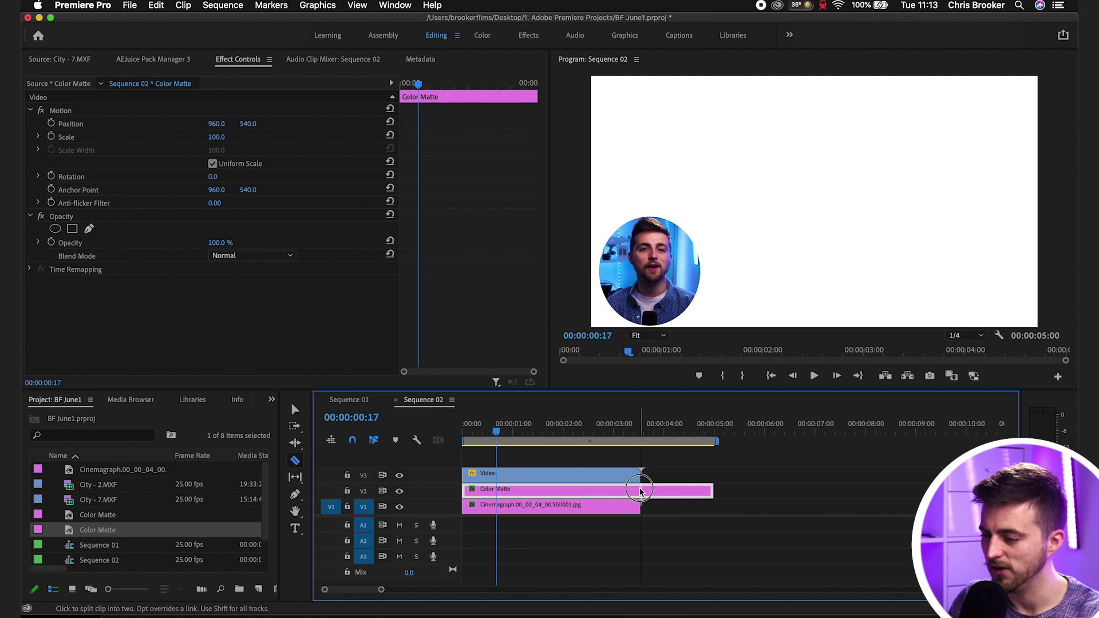
{"action": "left_click", "coordinate": [640, 491]}
{"action": "key", "text": "v"}
{"action": "left_click", "coordinate": [658, 491]}
{"action": "key", "text": "Delete"}
{"action": "left_click", "coordinate": [704, 252]}
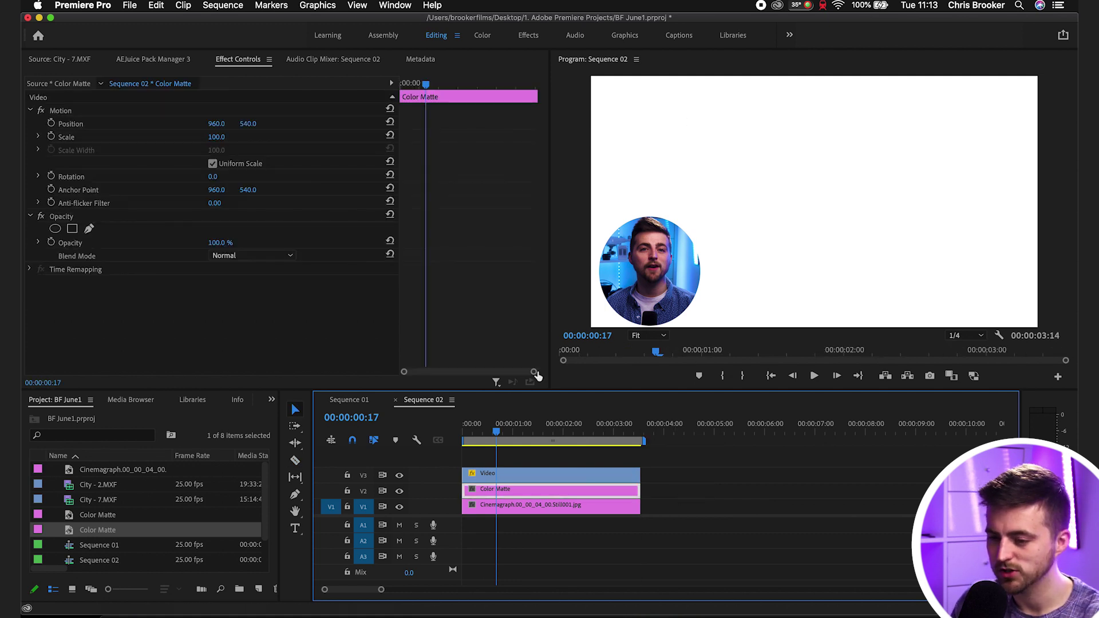
Add an ellipse mask to the Color Matte behind the face circle, viewing at 100% zoom.
{"action": "left_click", "coordinate": [55, 229]}
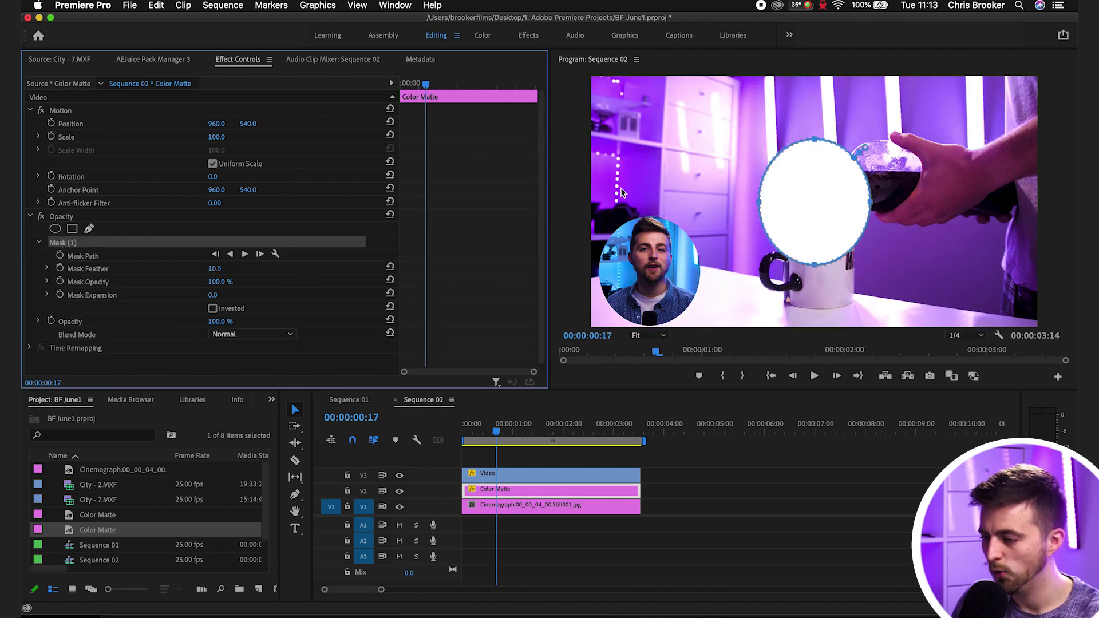
{"action": "left_click_drag", "start_coordinate": [774, 186], "coordinate": [661, 256]}
{"action": "left_click", "coordinate": [658, 336]}
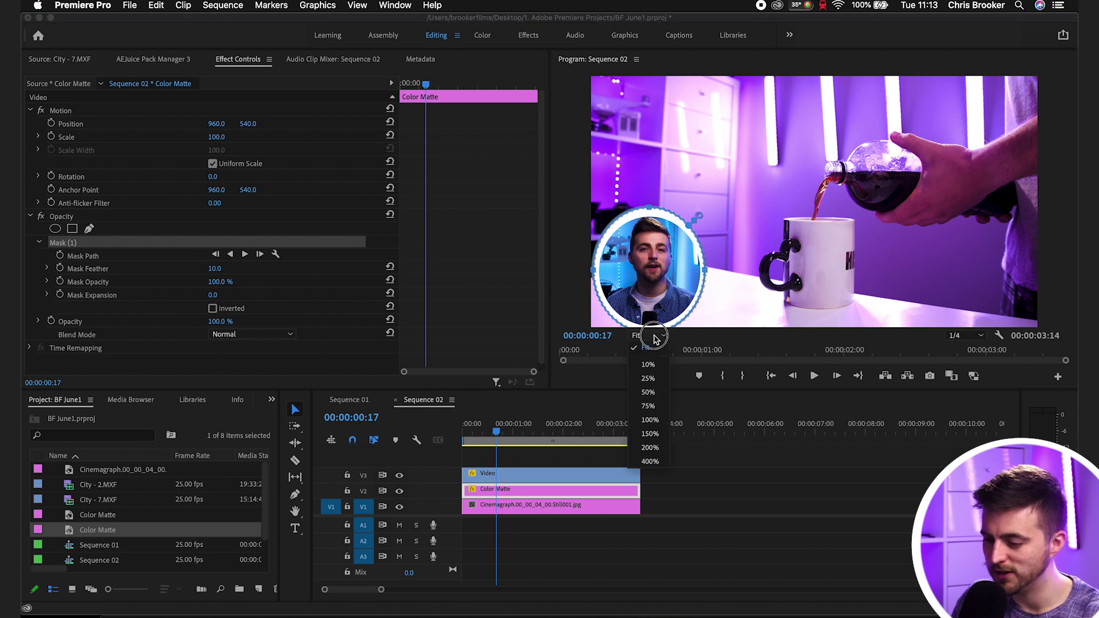
{"action": "left_click", "coordinate": [649, 421]}
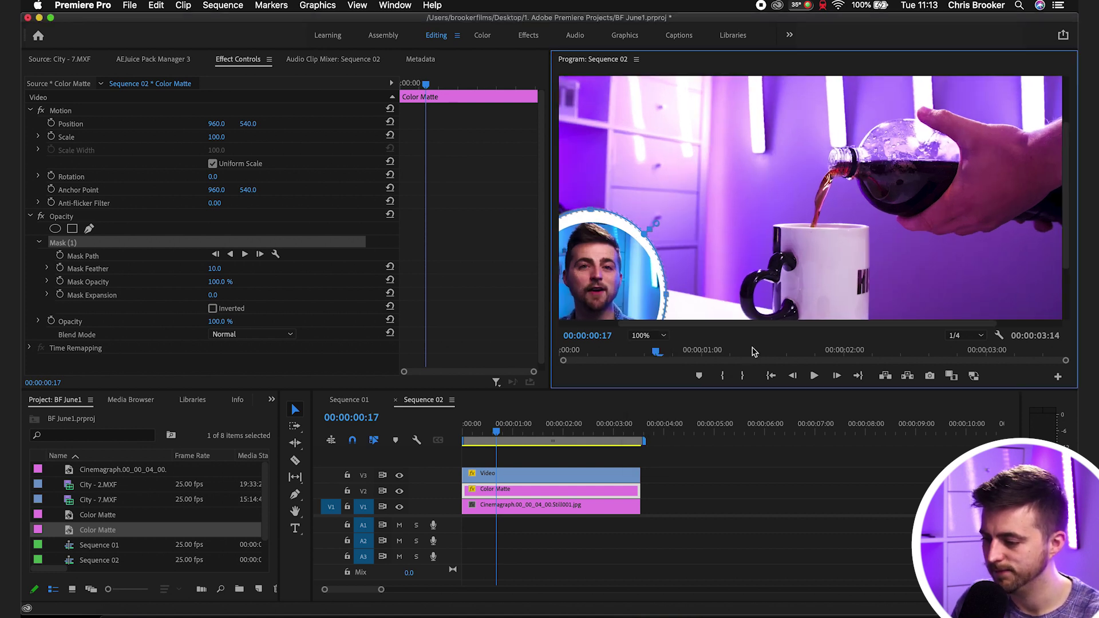
{"action": "left_click_drag", "start_coordinate": [760, 327], "coordinate": [662, 328]}
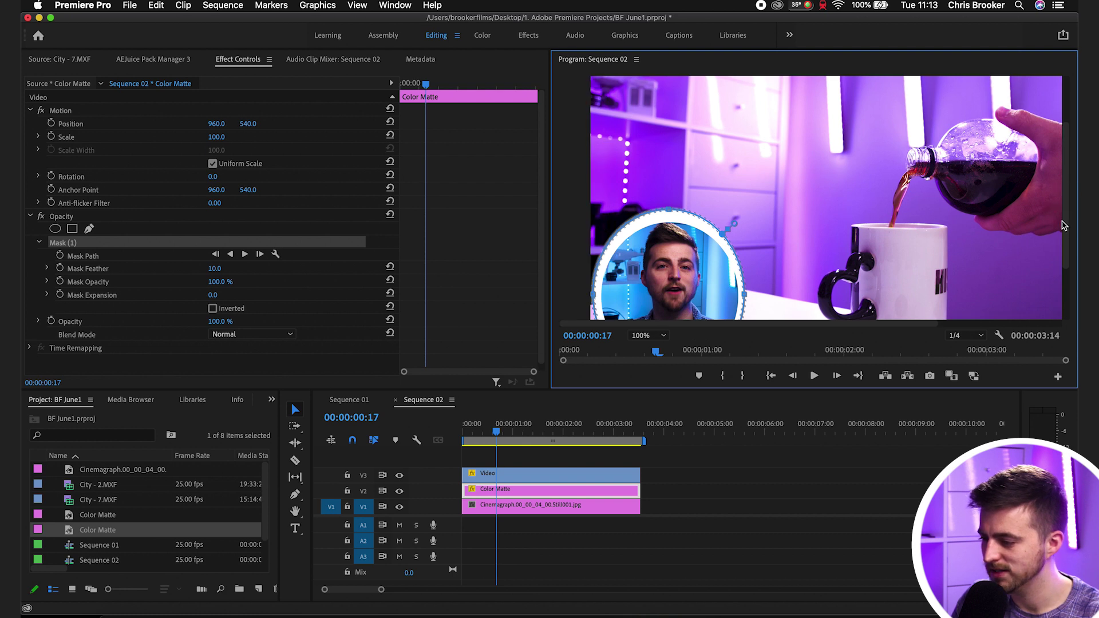
{"action": "left_click_drag", "start_coordinate": [1065, 215], "coordinate": [1064, 270]}
{"action": "left_click", "coordinate": [696, 482]}
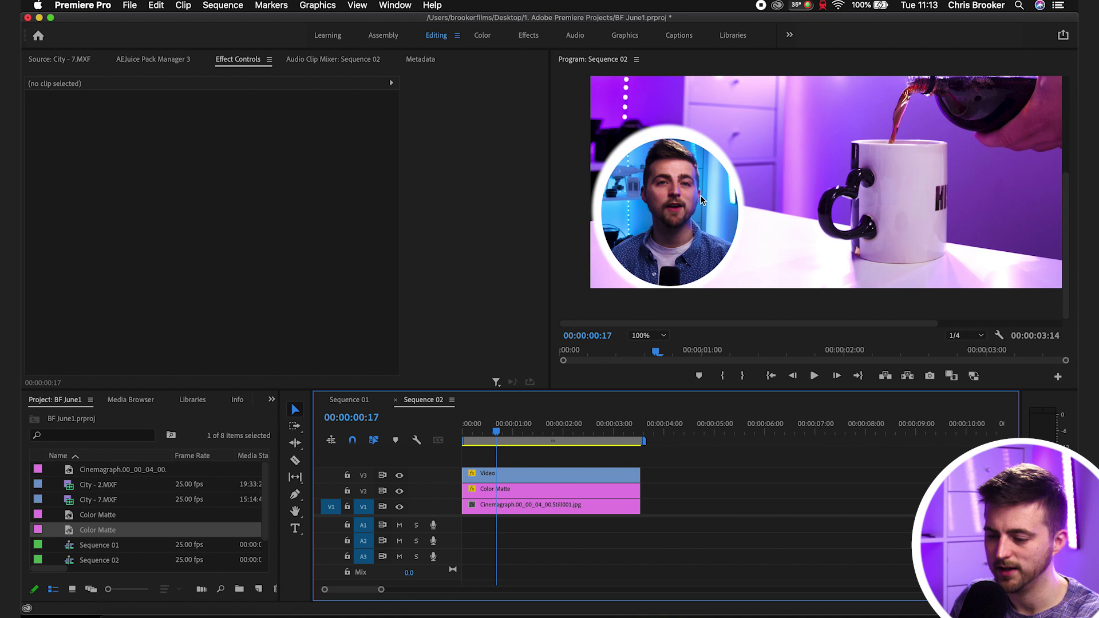
Nudge the matte mask's top and bottom handles so the white ring hugs the face circle.
{"action": "left_click", "coordinate": [501, 491]}
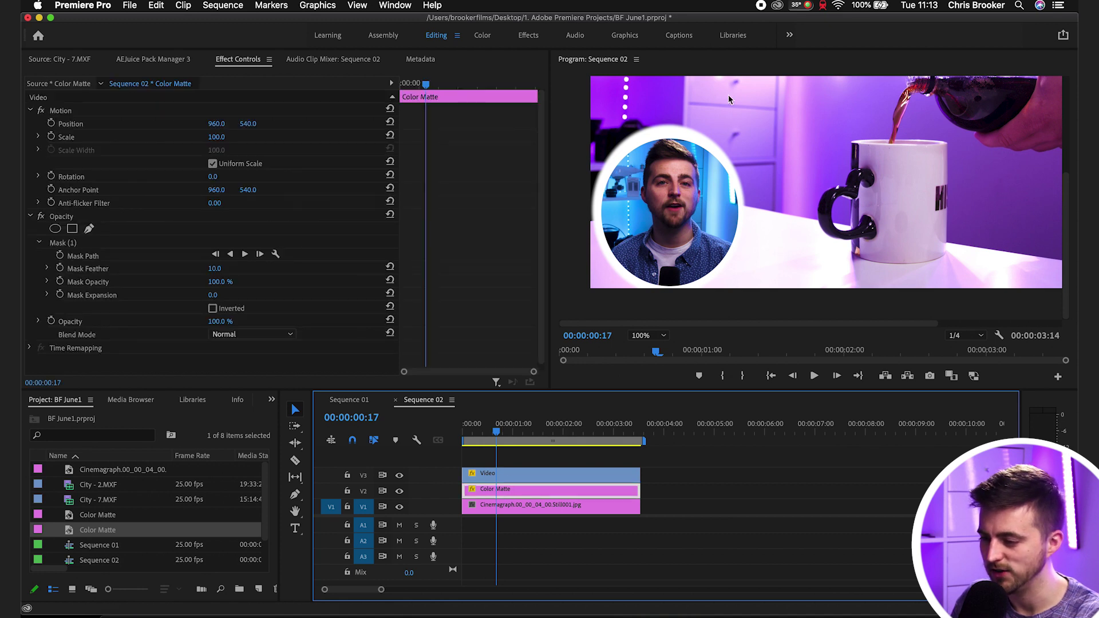
{"action": "left_click", "coordinate": [89, 269]}
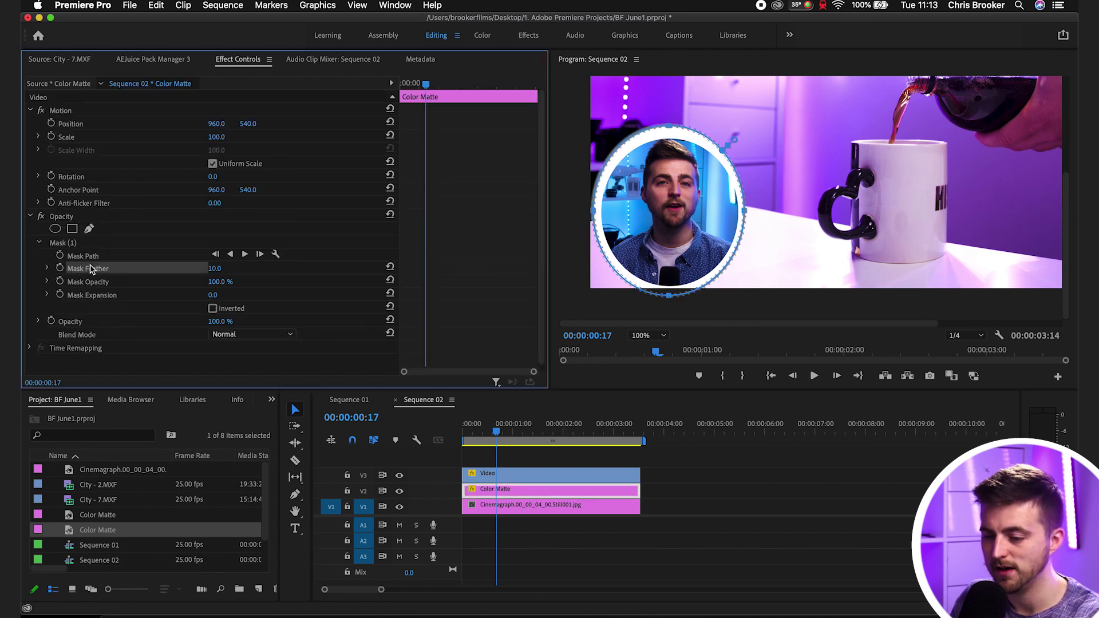
{"action": "left_click", "coordinate": [833, 543]}
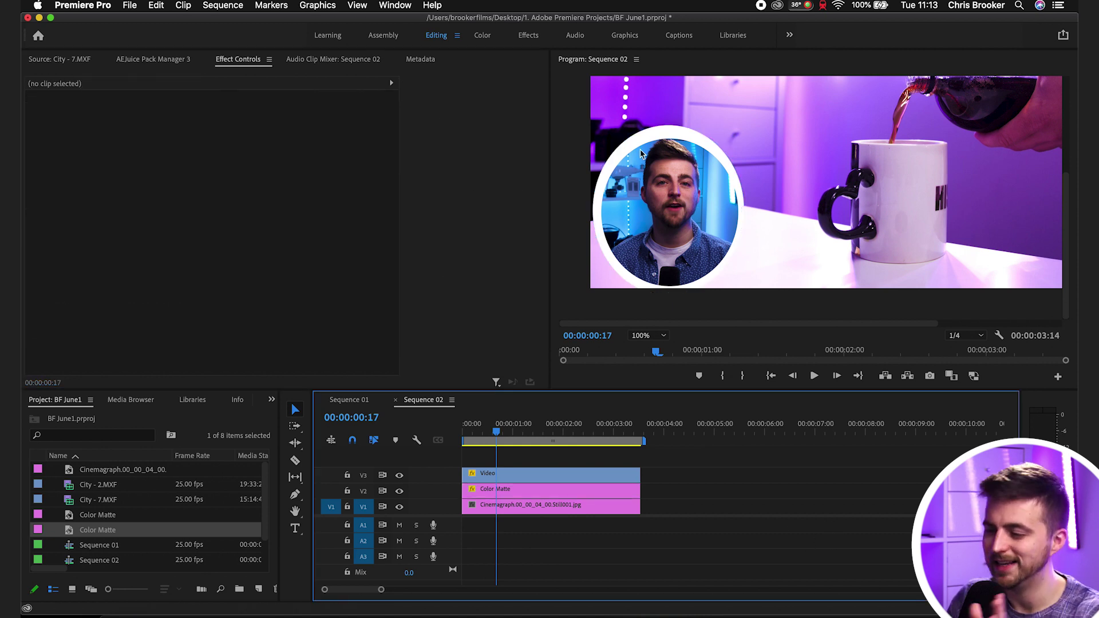
{"action": "left_click", "coordinate": [493, 493]}
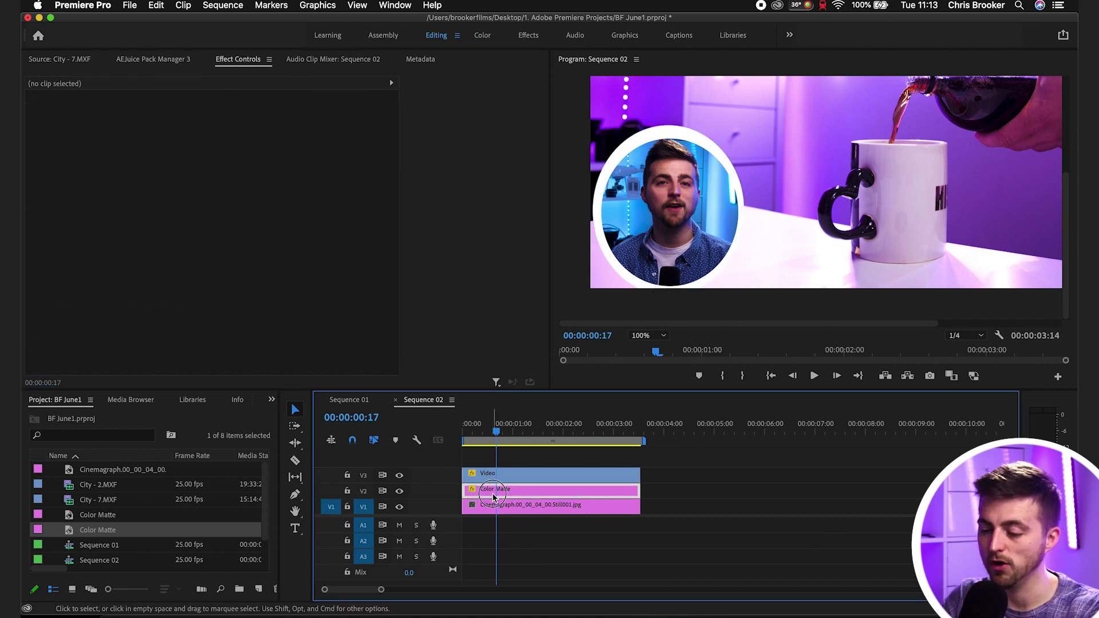
{"action": "left_click", "coordinate": [68, 243]}
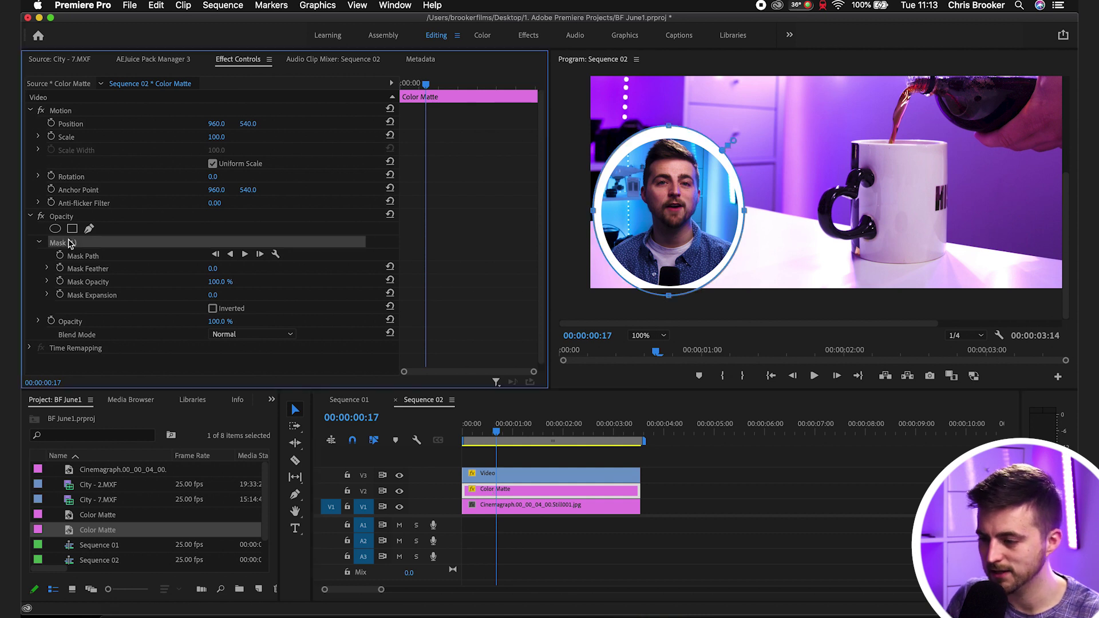
{"action": "left_click_drag", "start_coordinate": [671, 130], "coordinate": [672, 135]}
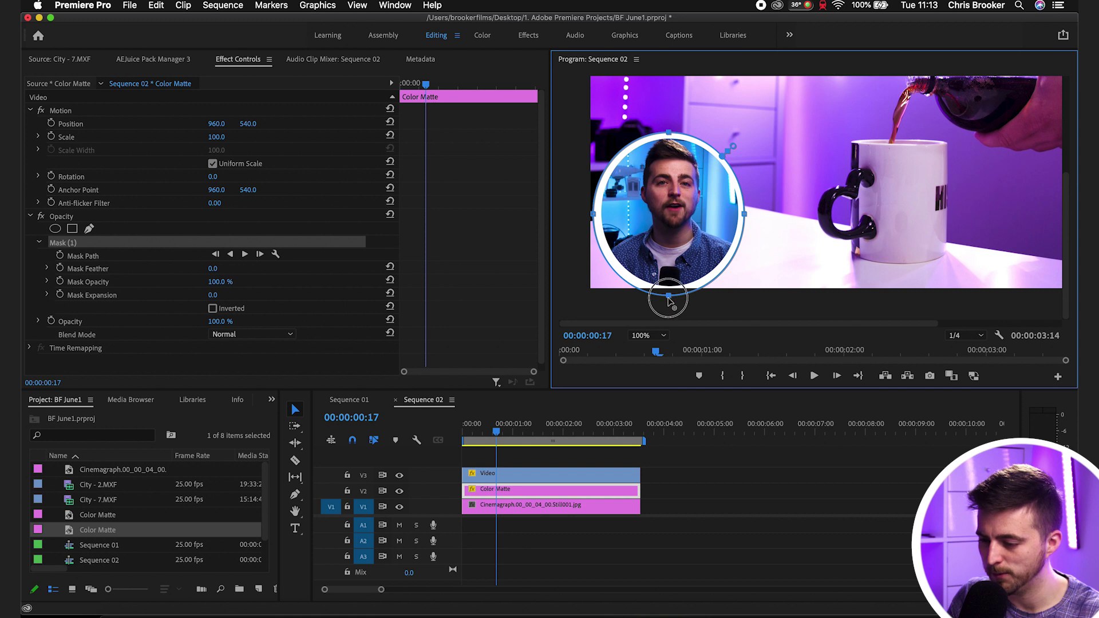
{"action": "left_click_drag", "start_coordinate": [669, 296], "coordinate": [668, 291]}
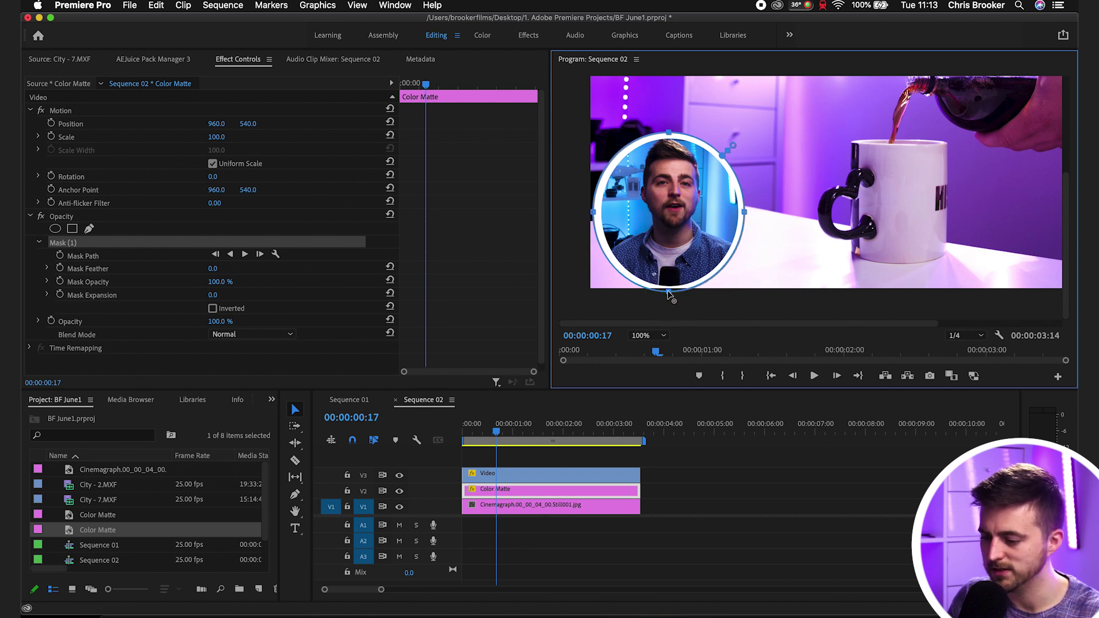
{"action": "left_click", "coordinate": [690, 512]}
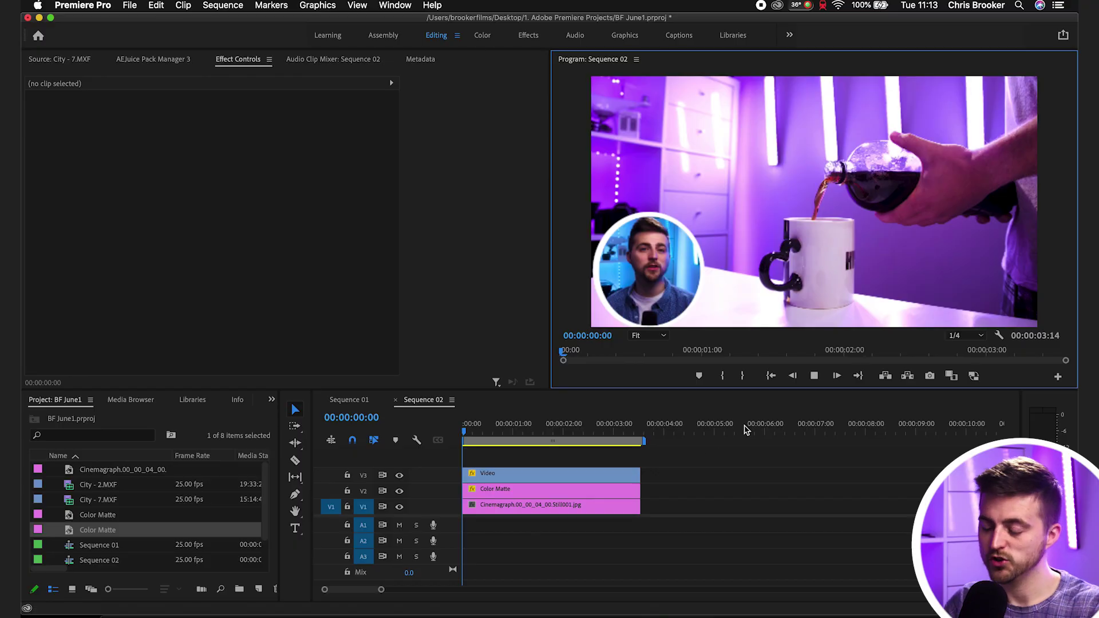
Preview the circle, then reset the Video clip's Position to centre.
{"action": "key", "text": "space"}
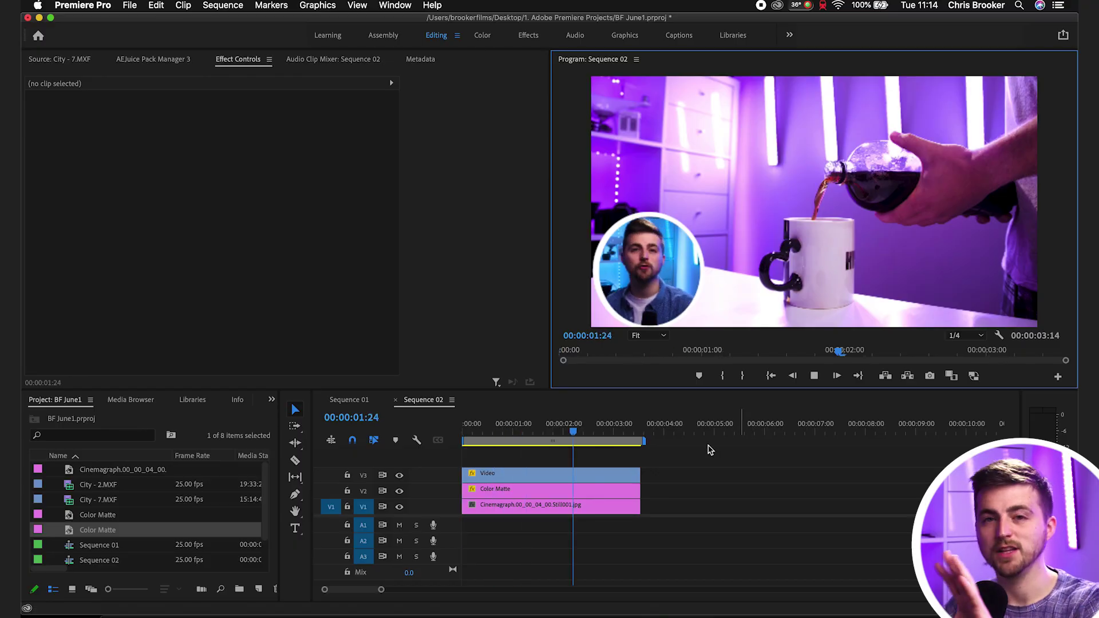
{"action": "key", "text": "space"}
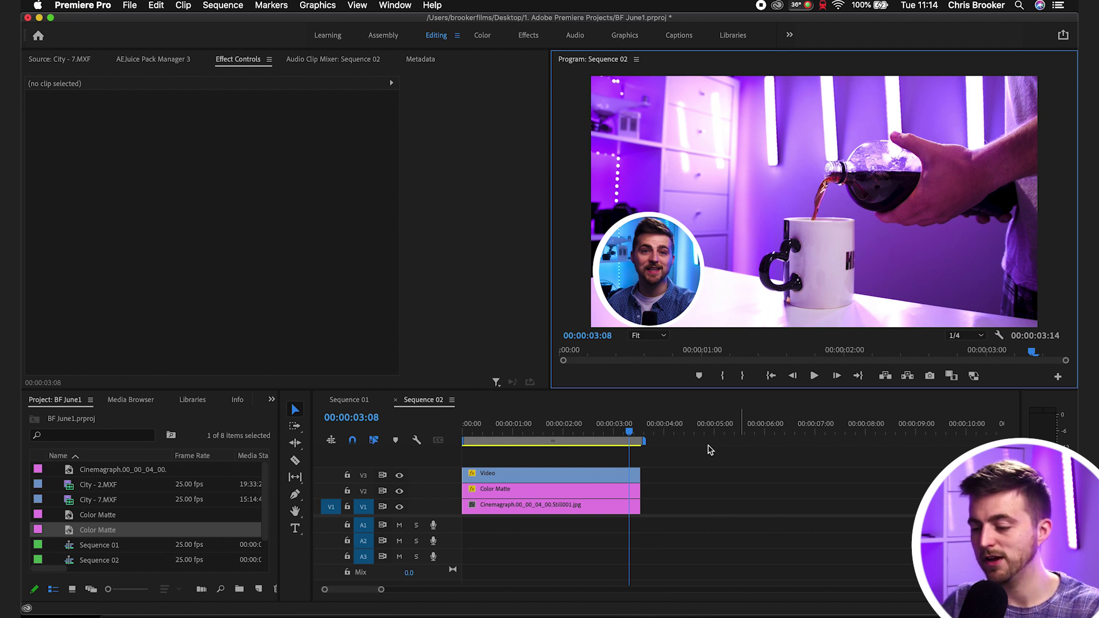
{"action": "left_click", "coordinate": [576, 478]}
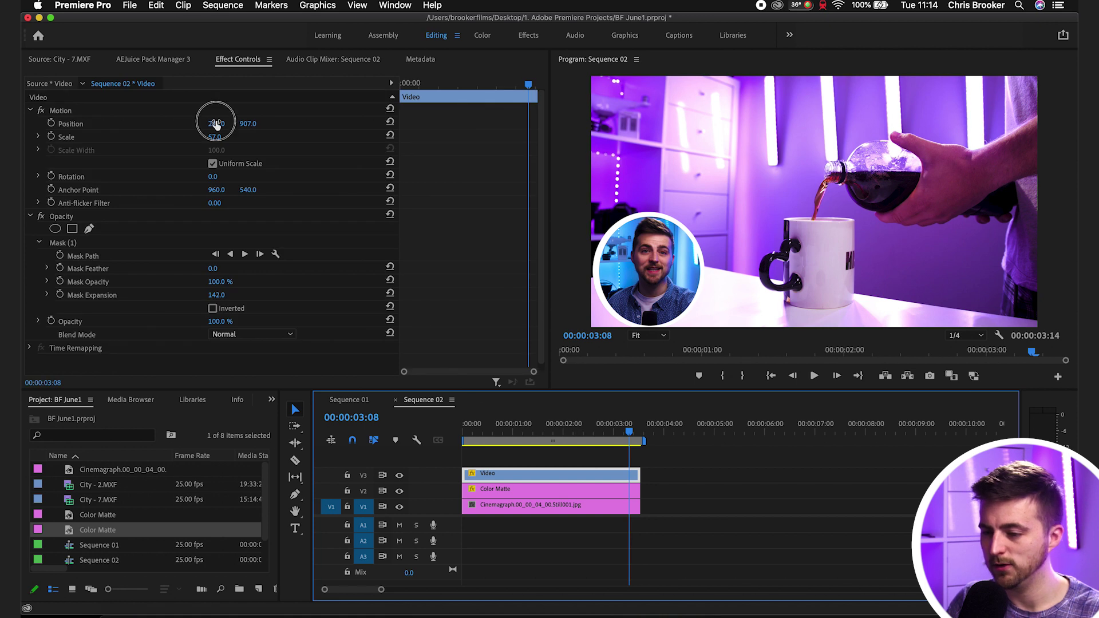
{"action": "left_click_drag", "start_coordinate": [215, 125], "coordinate": [363, 133]}
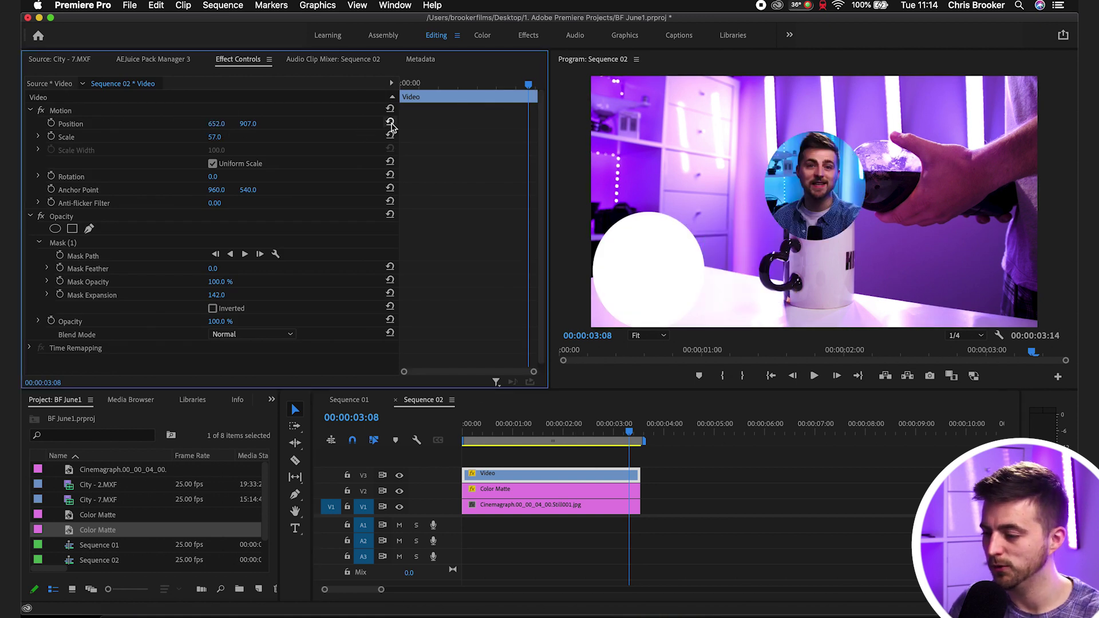
{"action": "left_click", "coordinate": [390, 123]}
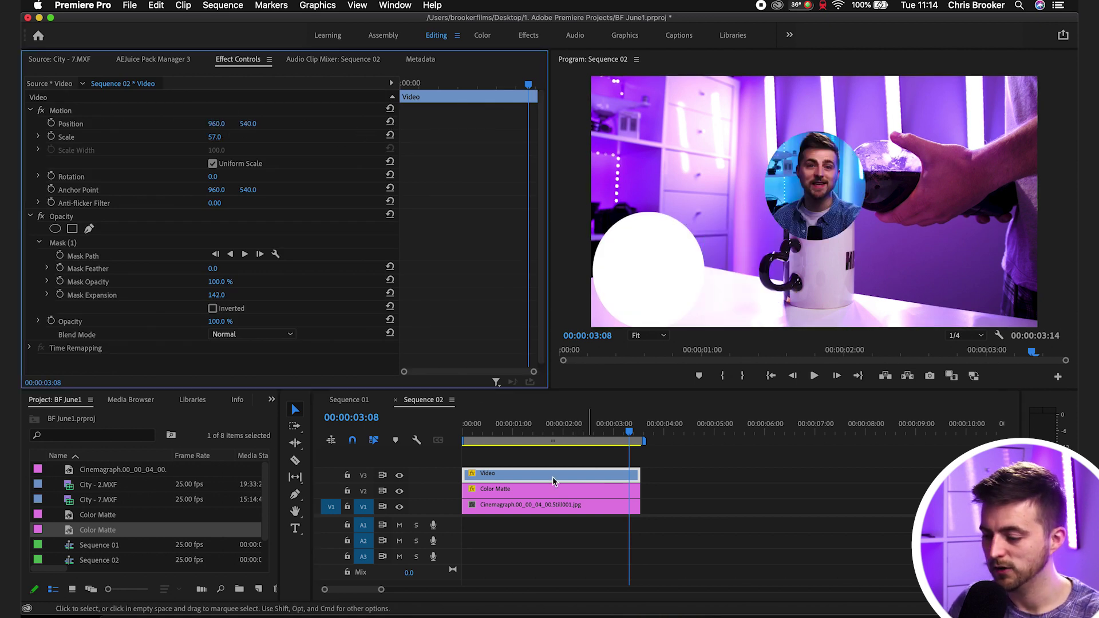
Select the Color Matte and undo the last change to its settings.
{"action": "left_click", "coordinate": [515, 490]}
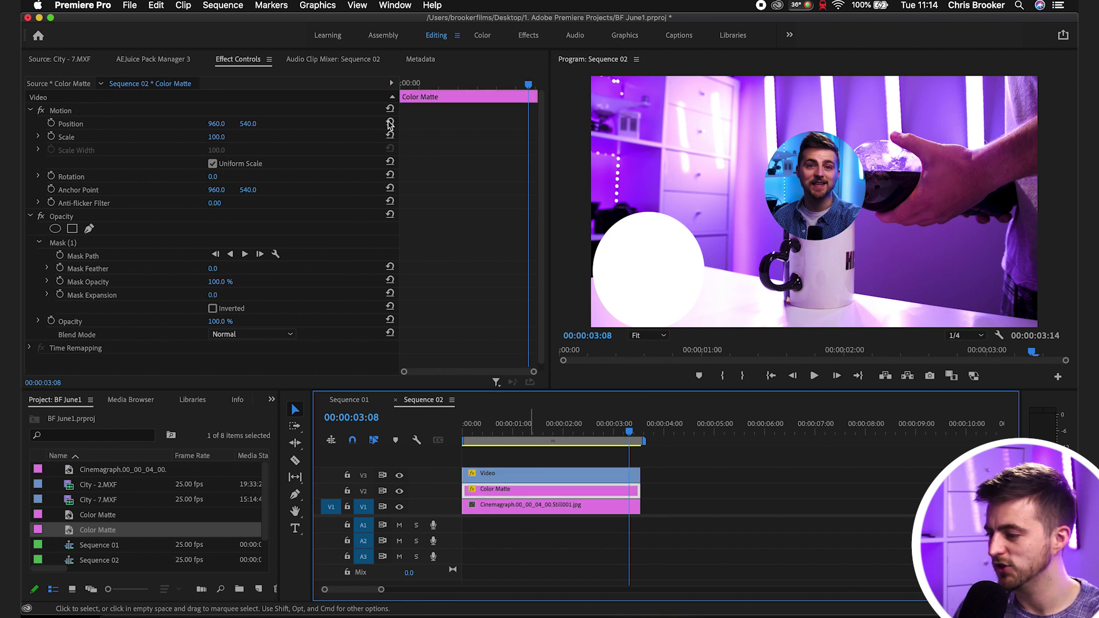
{"action": "left_click", "coordinate": [389, 124]}
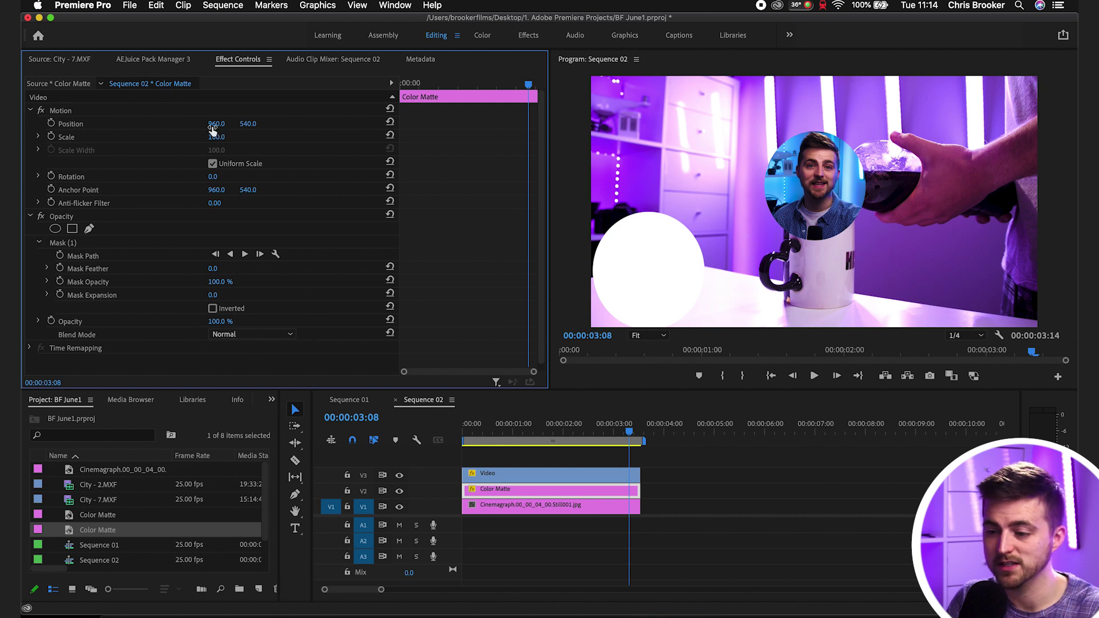
{"action": "key", "text": "super+z"}
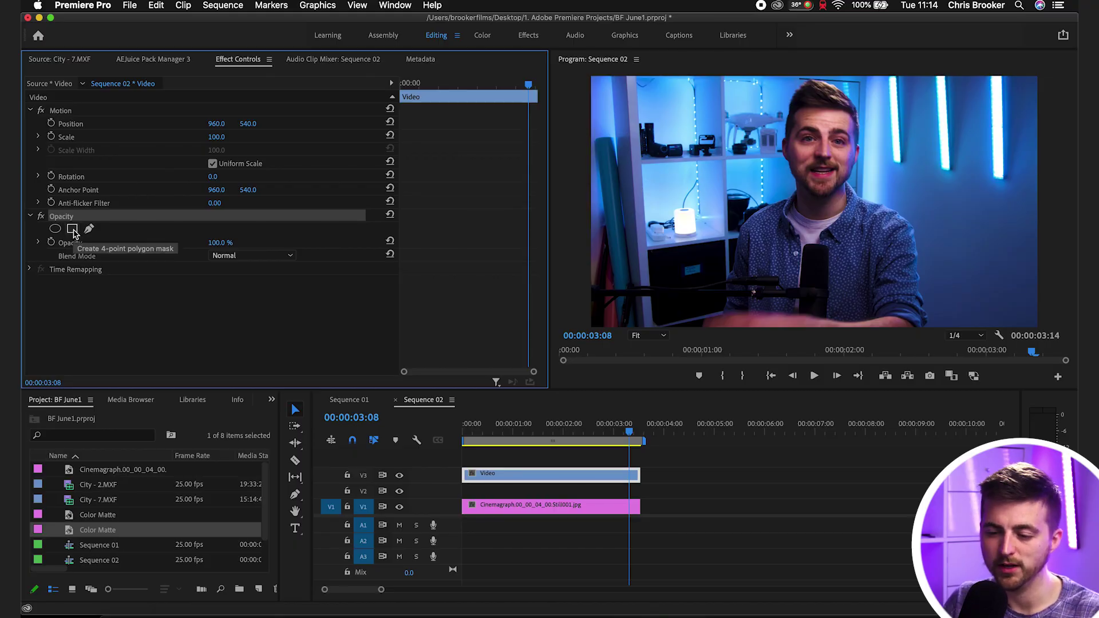
{"action": "left_click", "coordinate": [73, 230]}
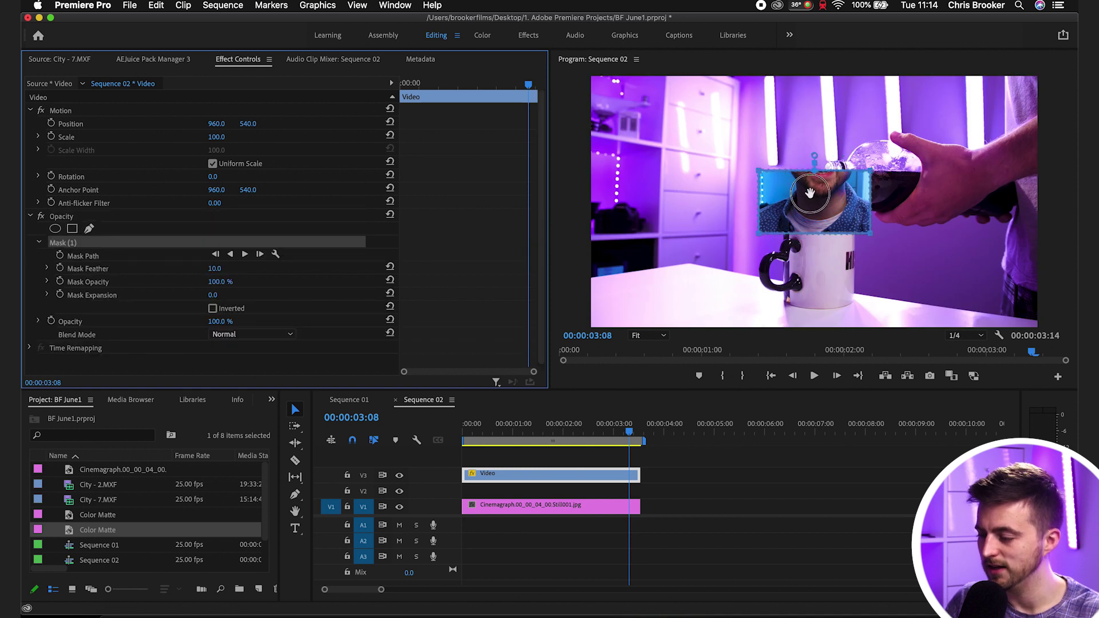
{"action": "left_click_drag", "start_coordinate": [809, 192], "coordinate": [812, 122]}
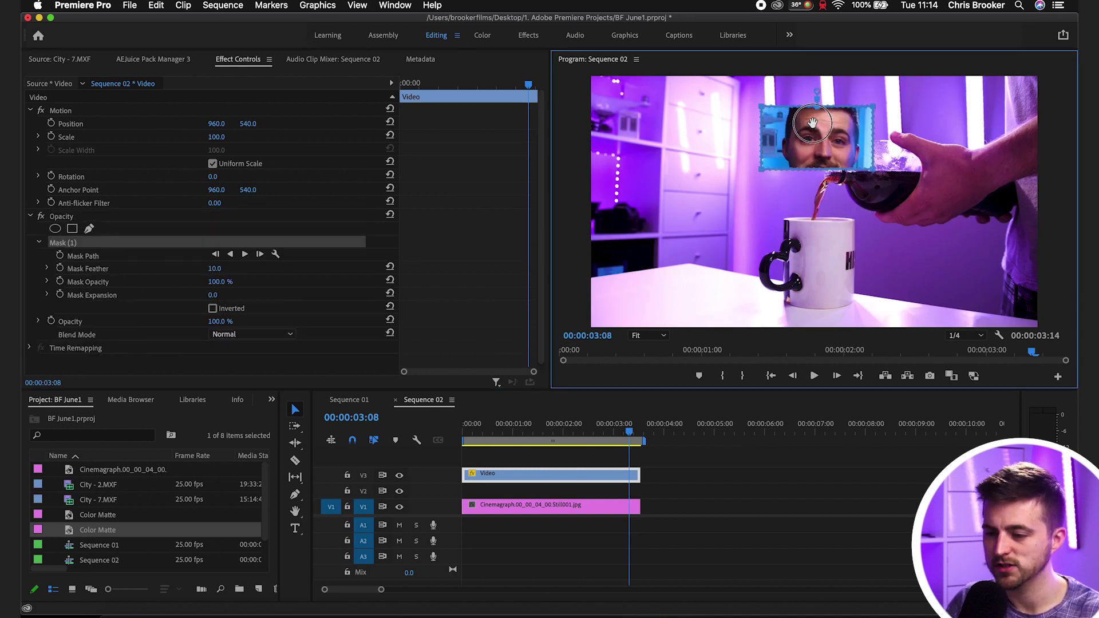
{"action": "left_click_drag", "start_coordinate": [212, 295], "coordinate": [323, 295]}
{"action": "key", "text": "super+z"}
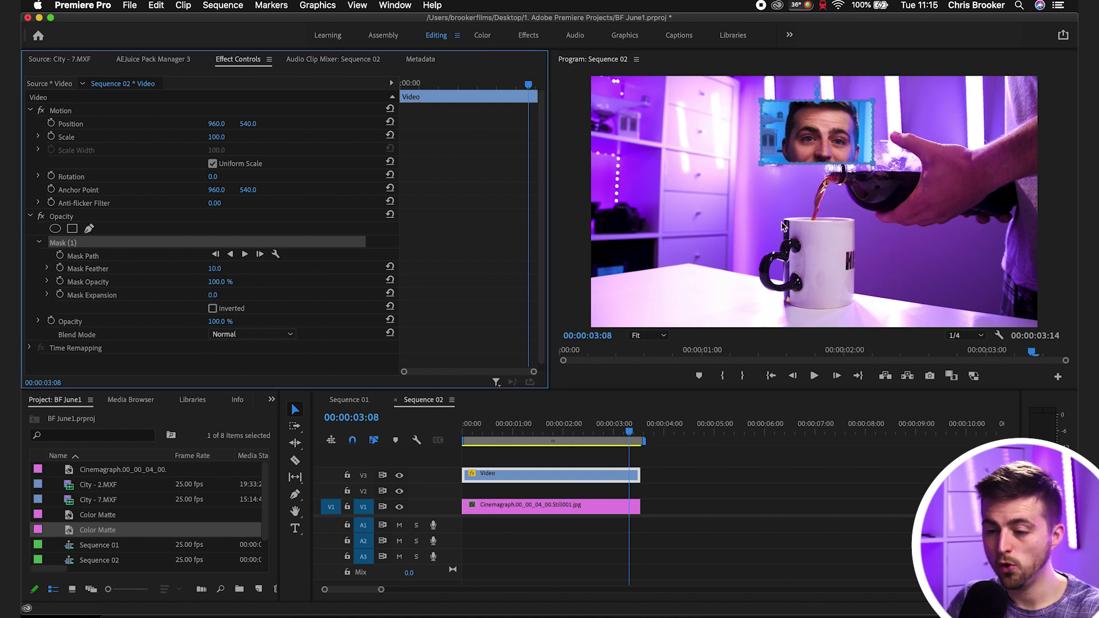
{"action": "key", "text": "Delete"}
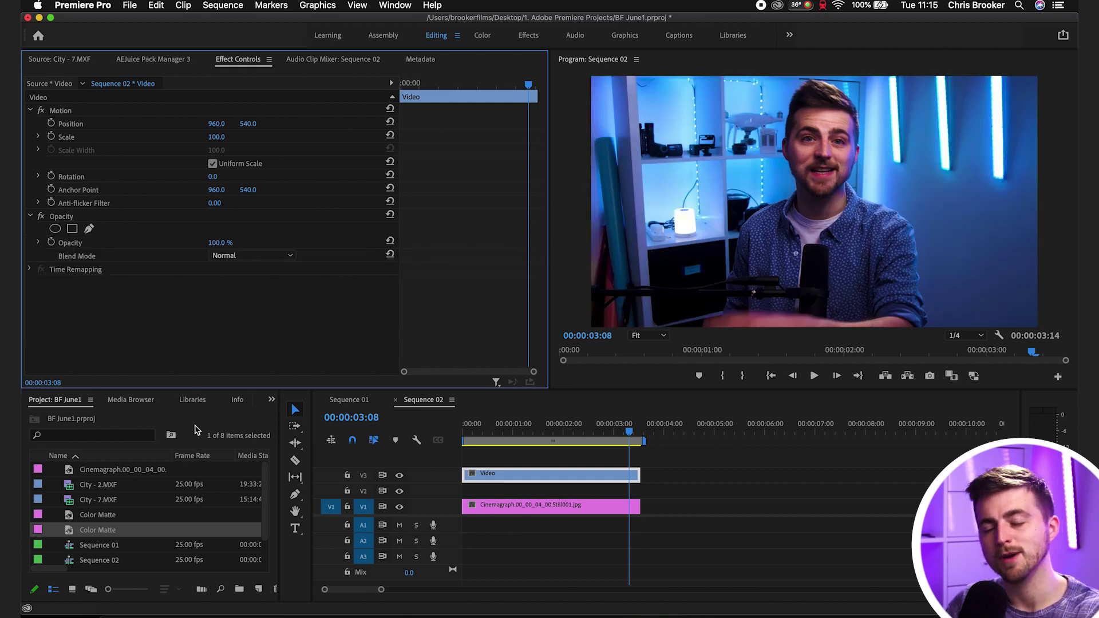
Apply the Crop effect, found by searching 'crop', to the talking-head clip.
{"action": "left_click", "coordinate": [271, 399]}
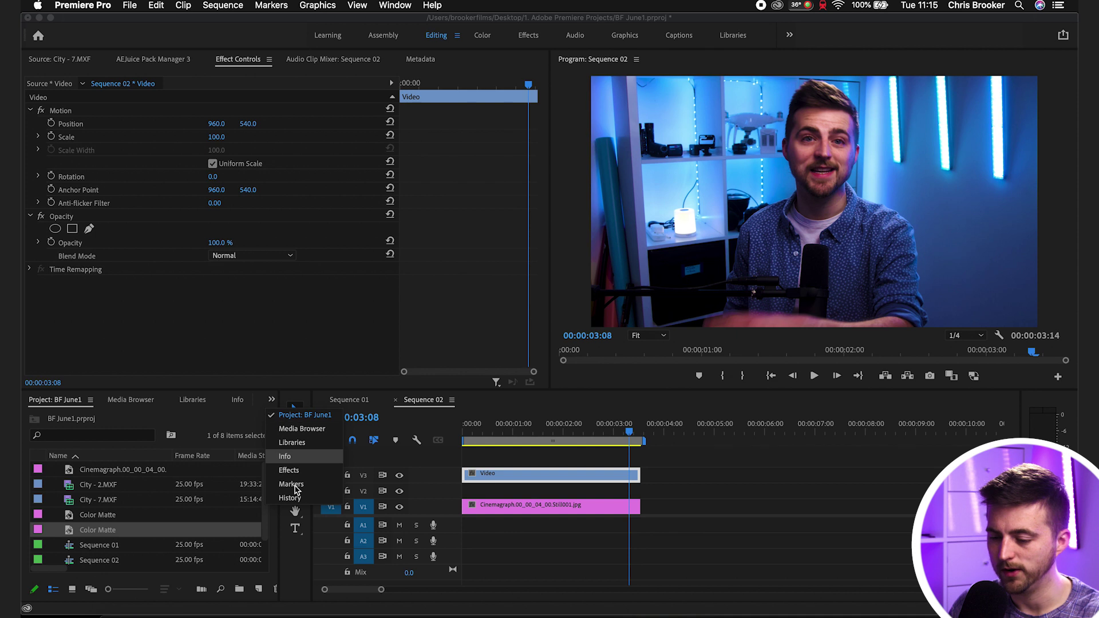
{"action": "key", "text": "Return"}
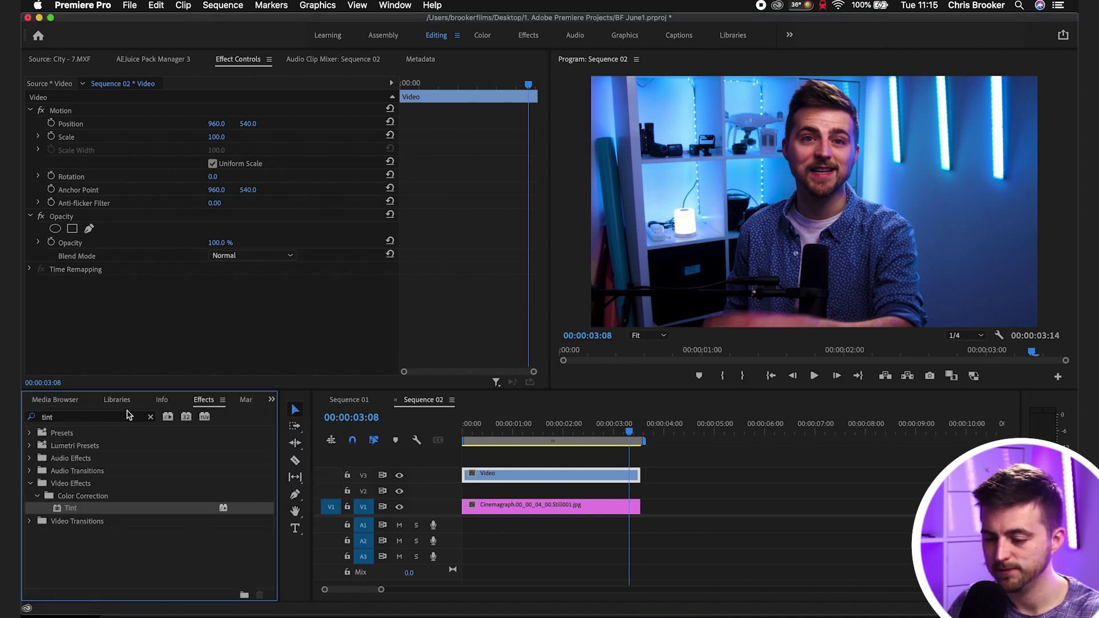
{"action": "left_click", "coordinate": [98, 421]}
{"action": "type", "text": "crop"}
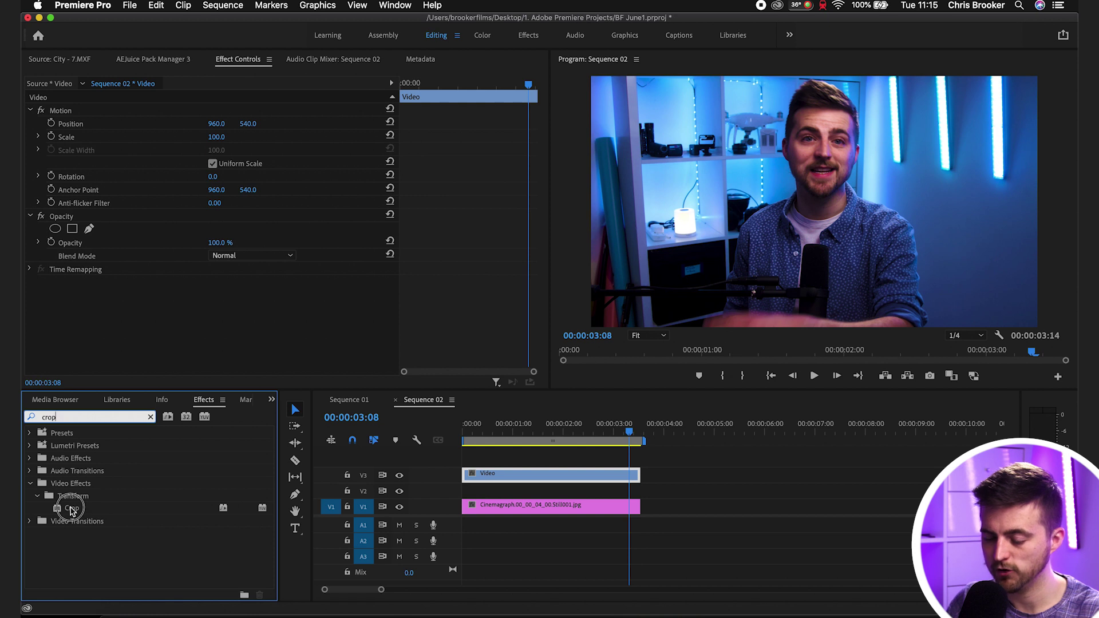
{"action": "left_click_drag", "start_coordinate": [72, 508], "coordinate": [125, 321]}
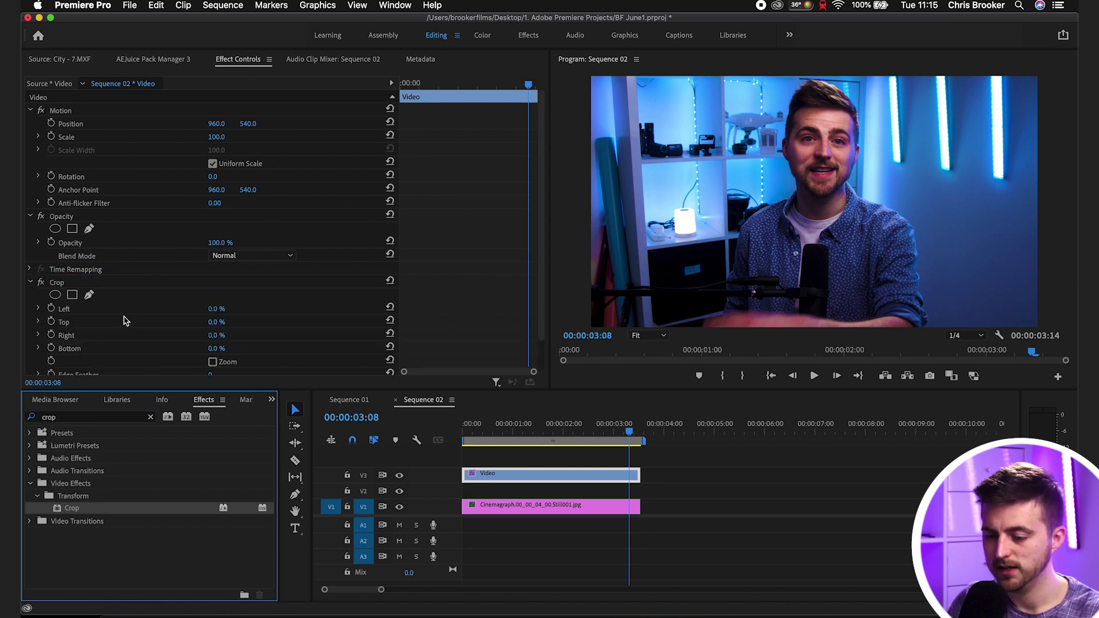
{"action": "left_click", "coordinate": [218, 309]}
Set Crop Left, Right and Bottom each to 30%.
{"action": "left_click", "coordinate": [225, 309]}
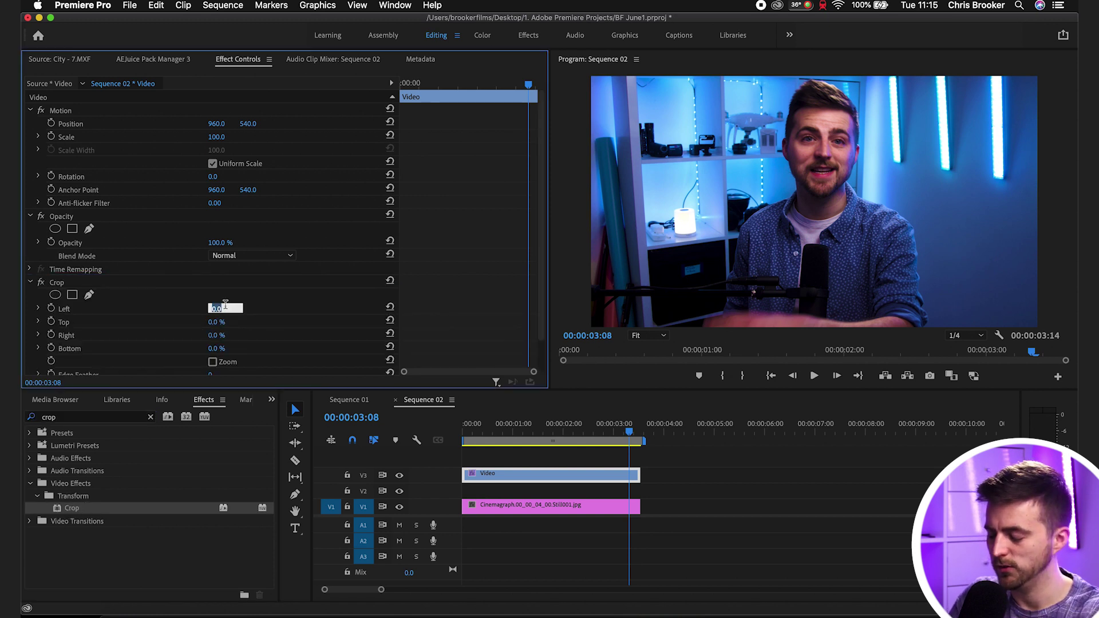
{"action": "type", "text": "30"}
{"action": "key", "text": "Return"}
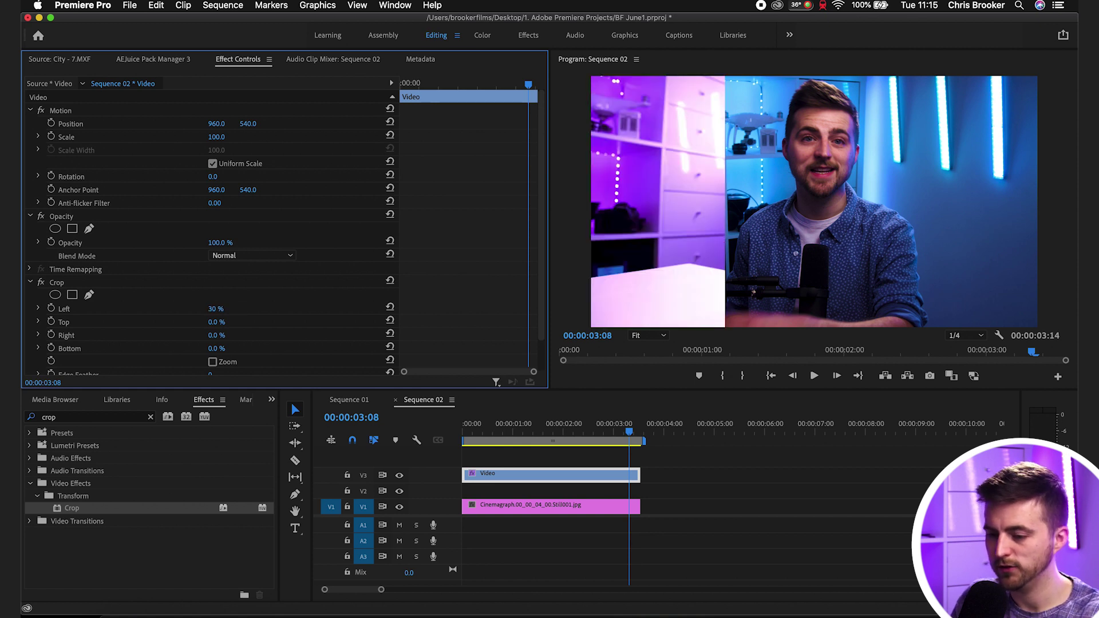
{"action": "left_click", "coordinate": [223, 335]}
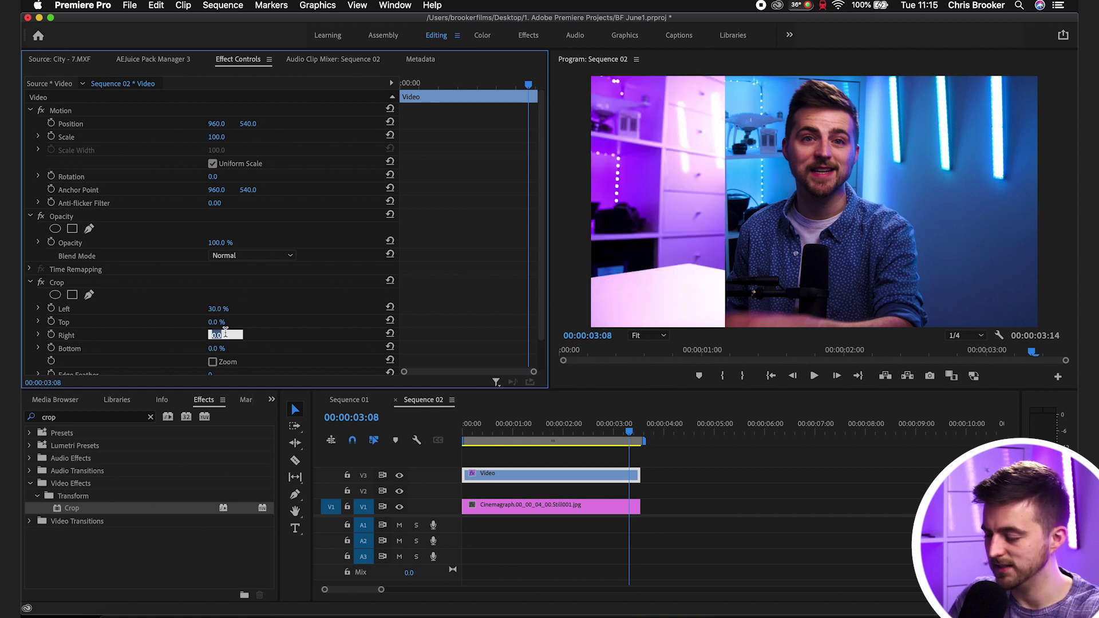
{"action": "type", "text": "30"}
{"action": "key", "text": "Return"}
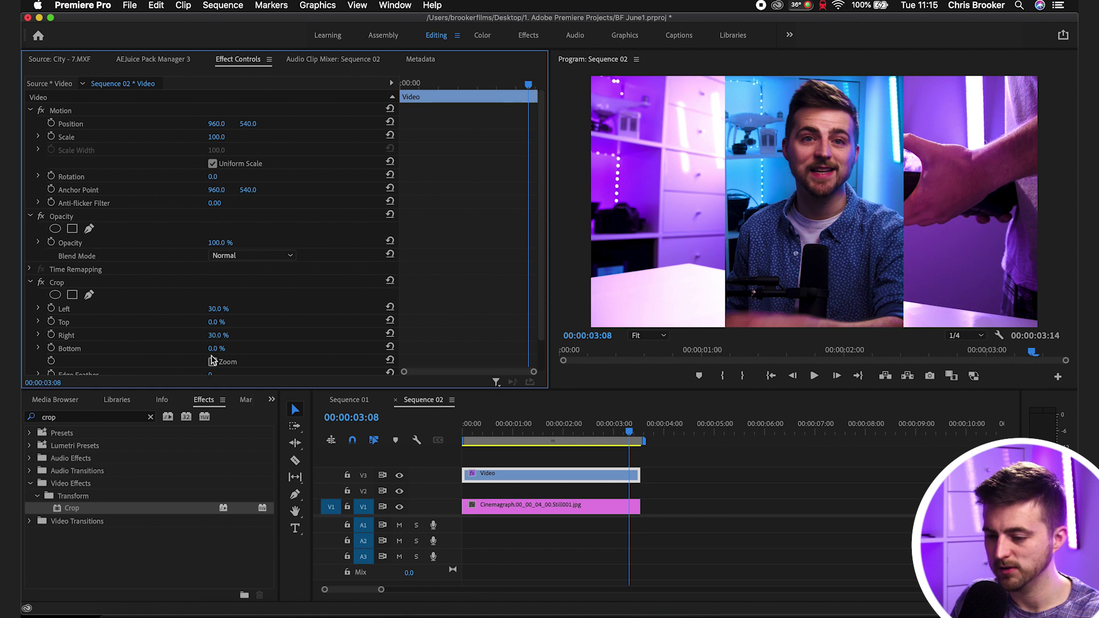
{"action": "left_click", "coordinate": [220, 348]}
{"action": "type", "text": "30"}
{"action": "key", "text": "Return"}
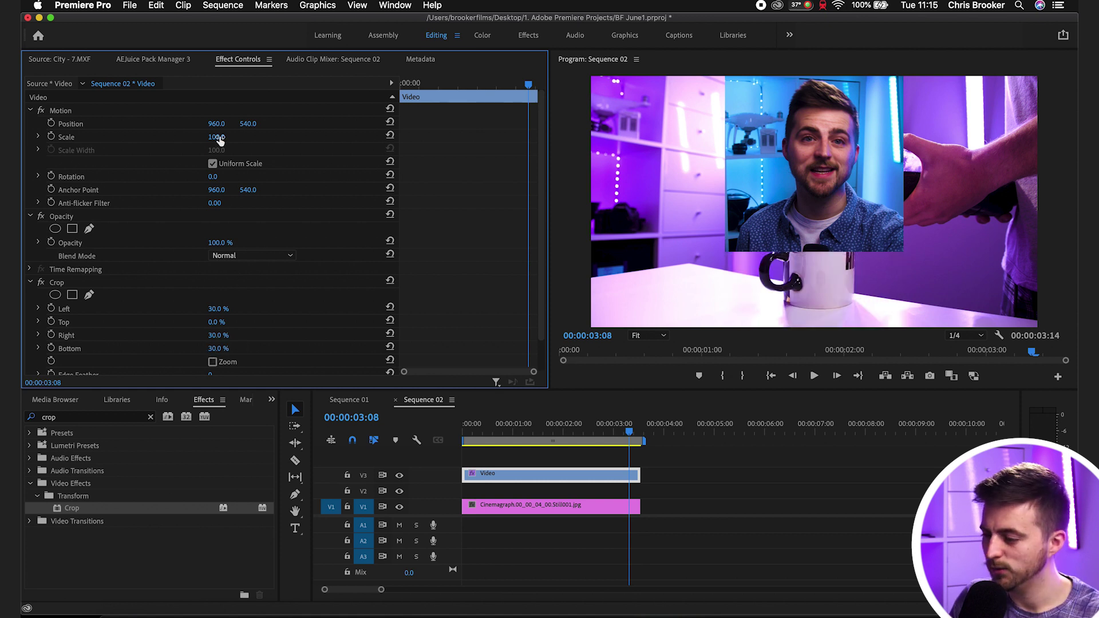
Scale the cropped facecam to 63 and position it at 205, 990 bottom-left.
{"action": "left_click_drag", "start_coordinate": [226, 137], "coordinate": [103, 124]}
{"action": "mouse_move", "coordinate": [263, 126]}
{"action": "left_mouse_down"}
{"action": "mouse_move", "coordinate": [355, 126]}
{"action": "mouse_move", "coordinate": [253, 125]}
{"action": "left_mouse_up"}
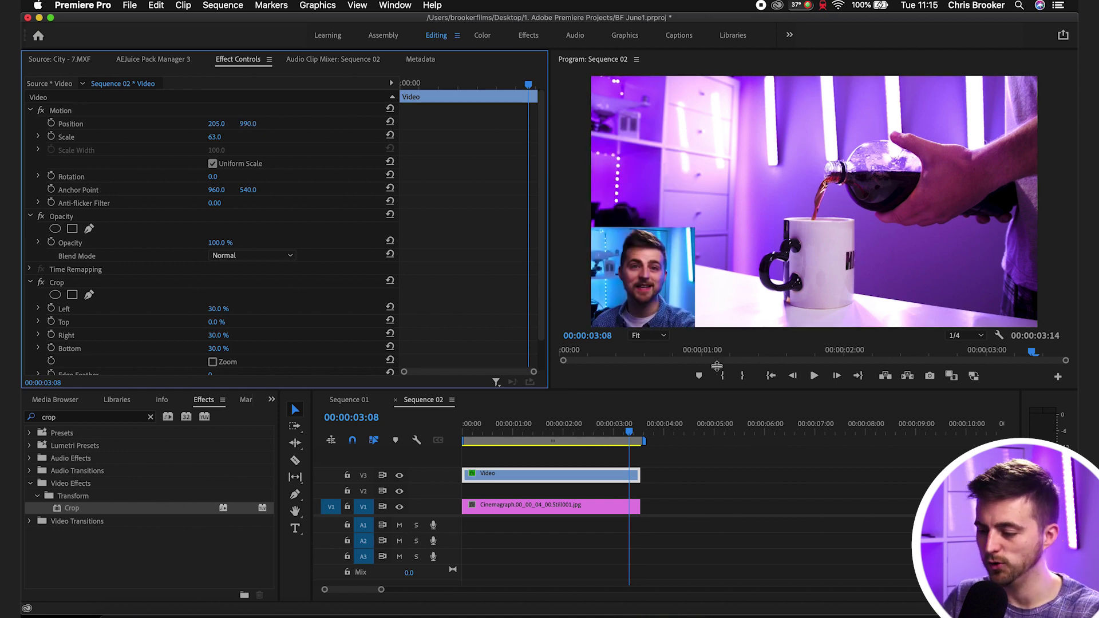
{"action": "left_click", "coordinate": [572, 429]}
{"action": "key", "text": "Home"}
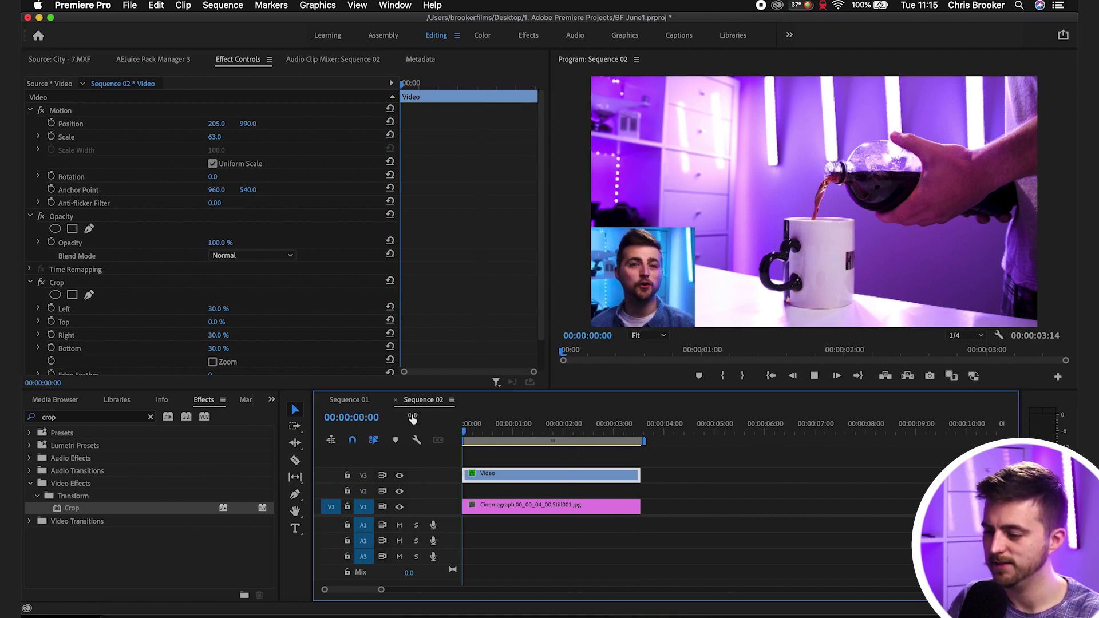
{"action": "key", "text": "space"}
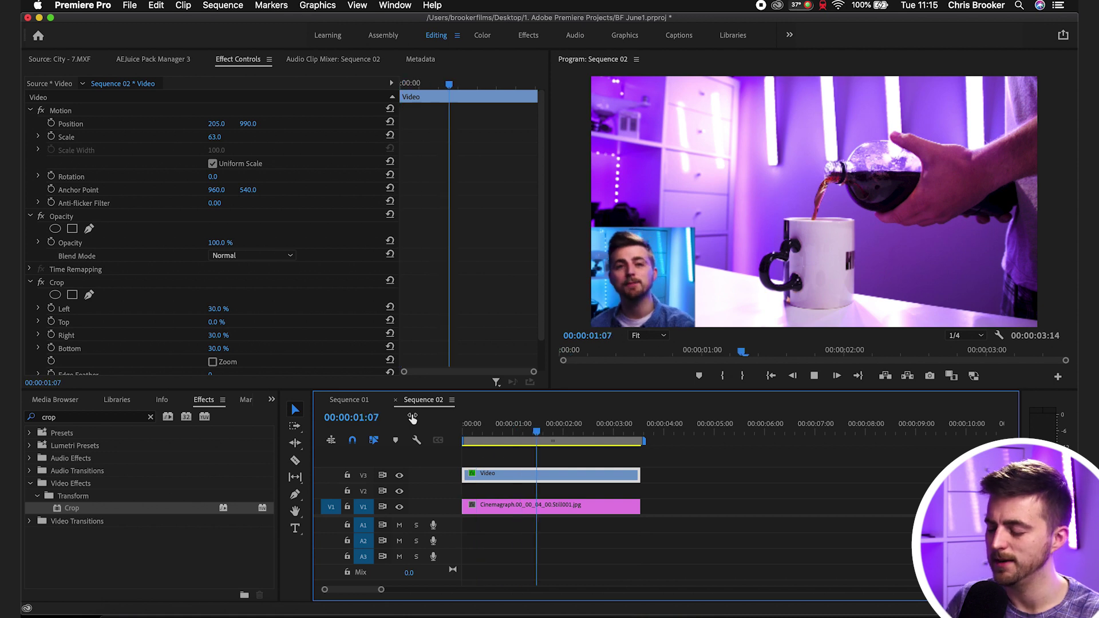